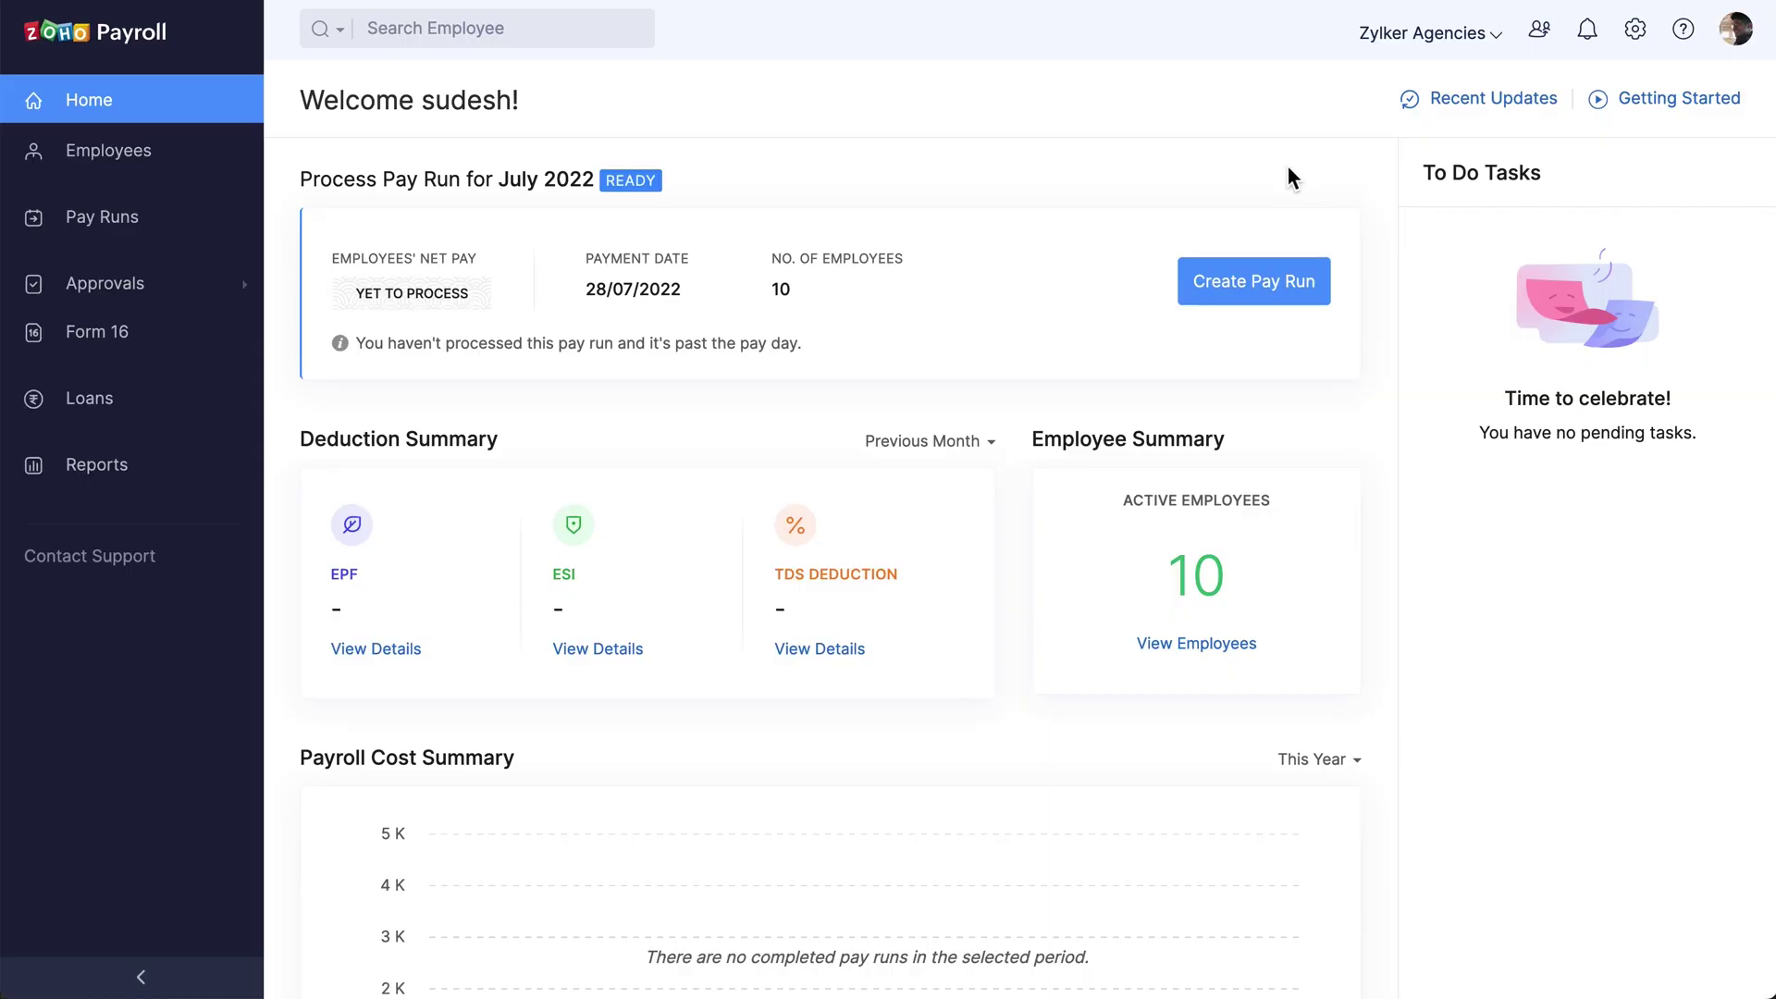
Enable prior payroll from the Getting Started checklist's '7. Configure Prior Payroll' item
{"action": "left_click", "coordinate": [1667, 106]}
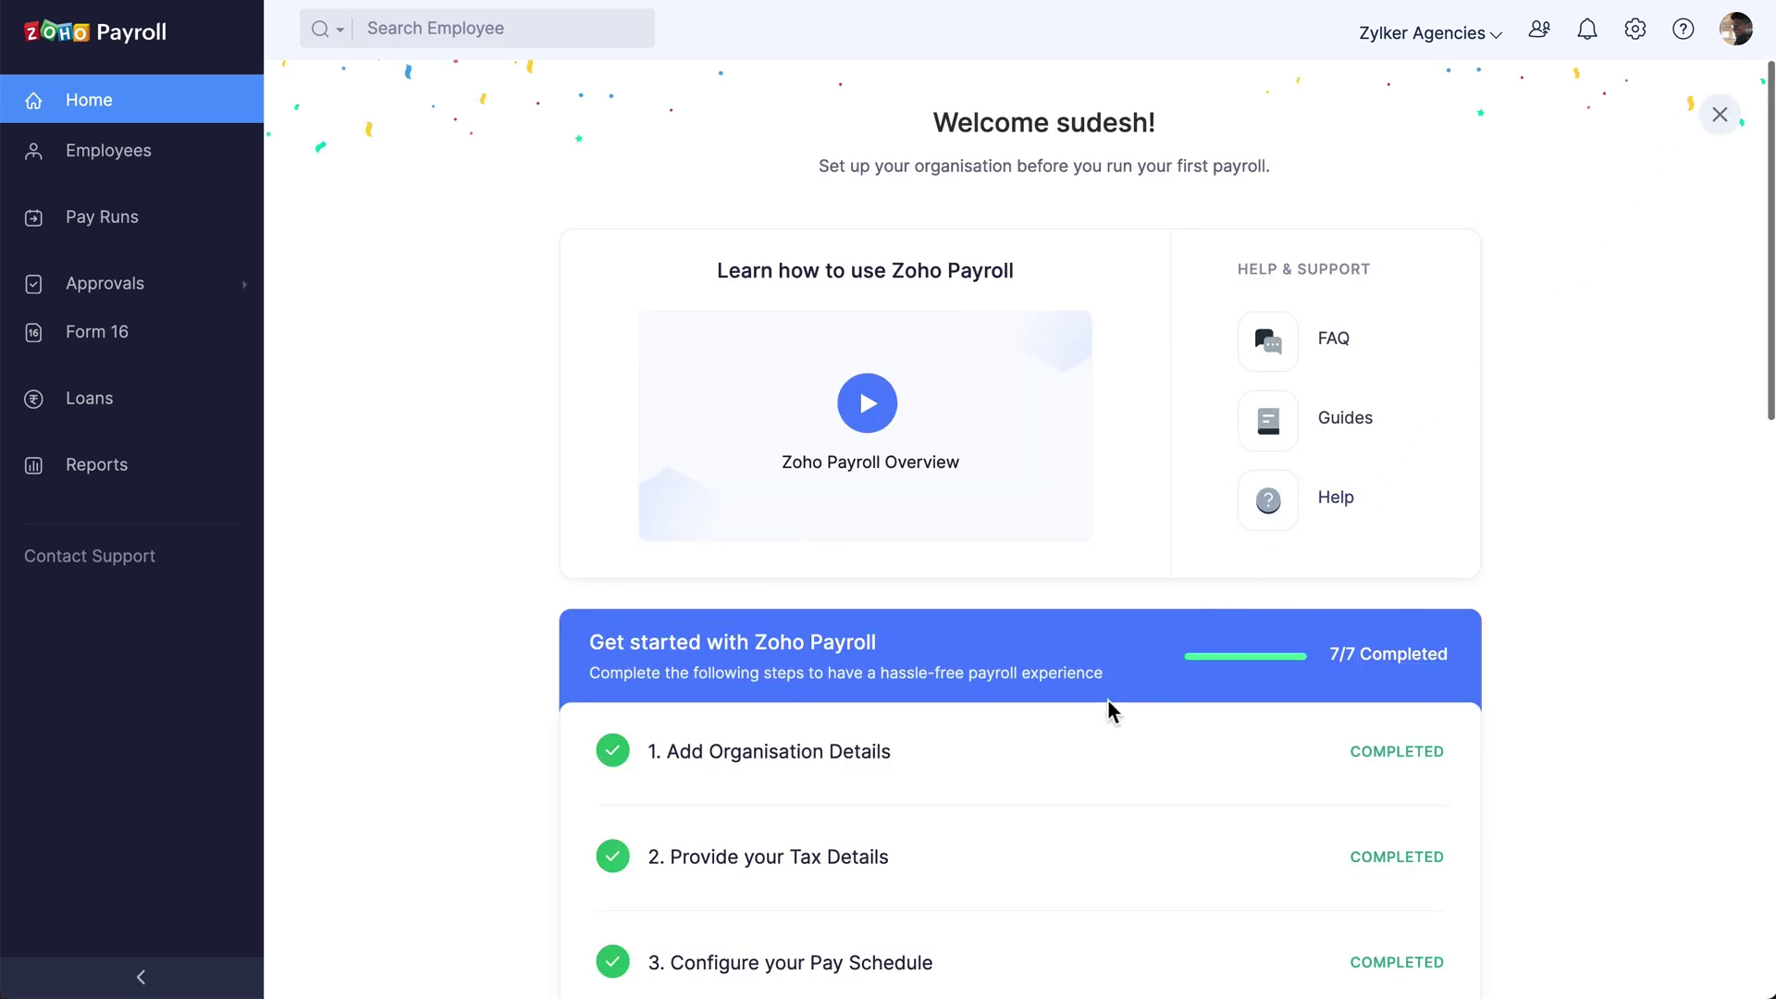
{"action": "scroll", "coordinate": [1110, 710], "scroll_direction": "down", "scroll_amount": 9}
{"action": "scroll", "coordinate": [1111, 710], "scroll_direction": "down", "scroll_amount": 1}
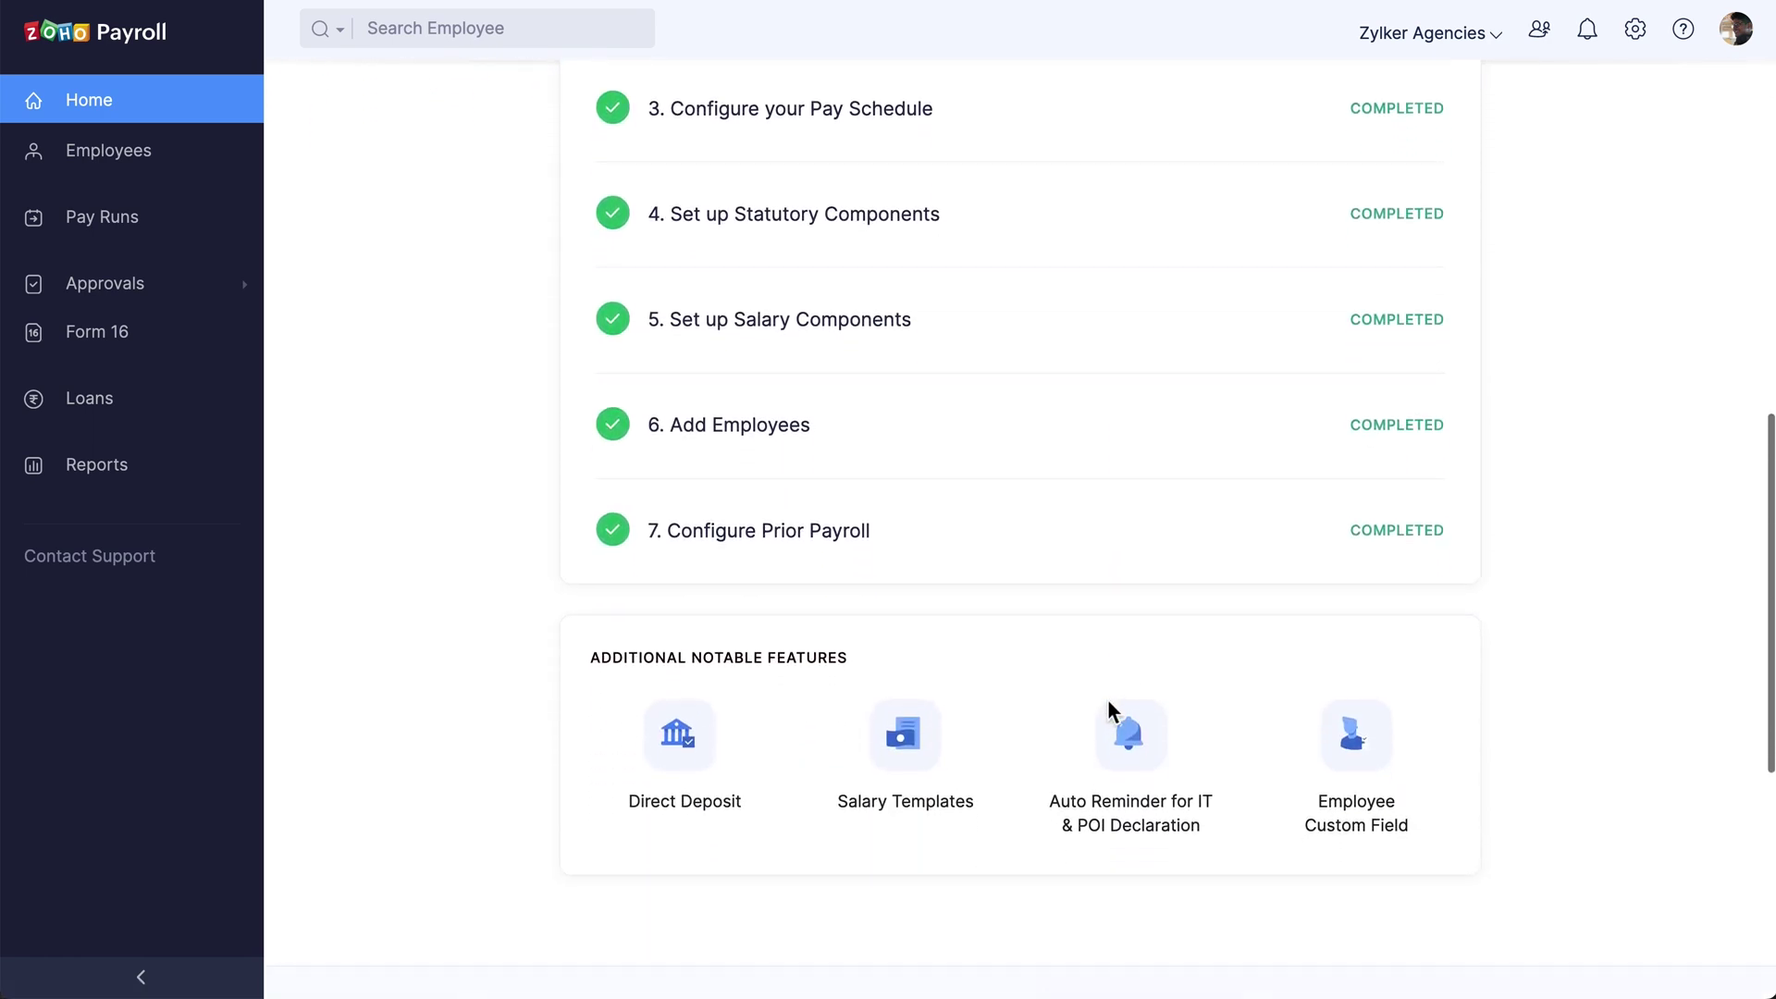
{"action": "left_click", "coordinate": [850, 540]}
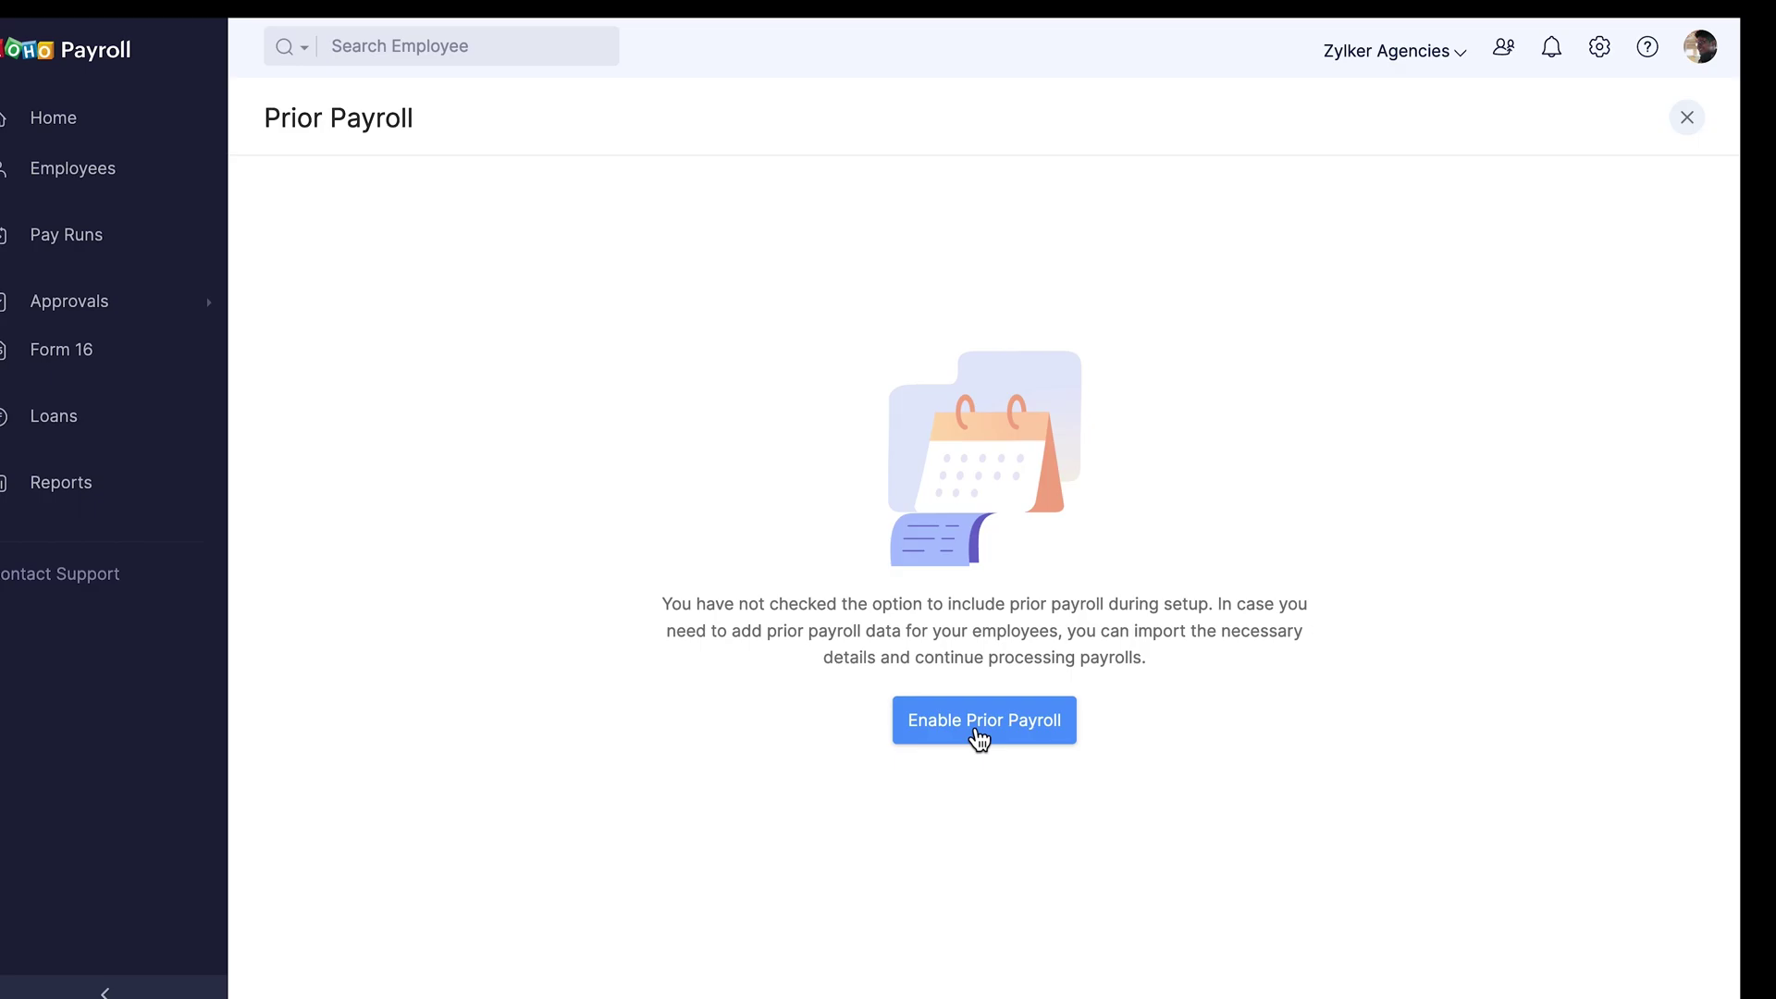
{"action": "left_click", "coordinate": [975, 736]}
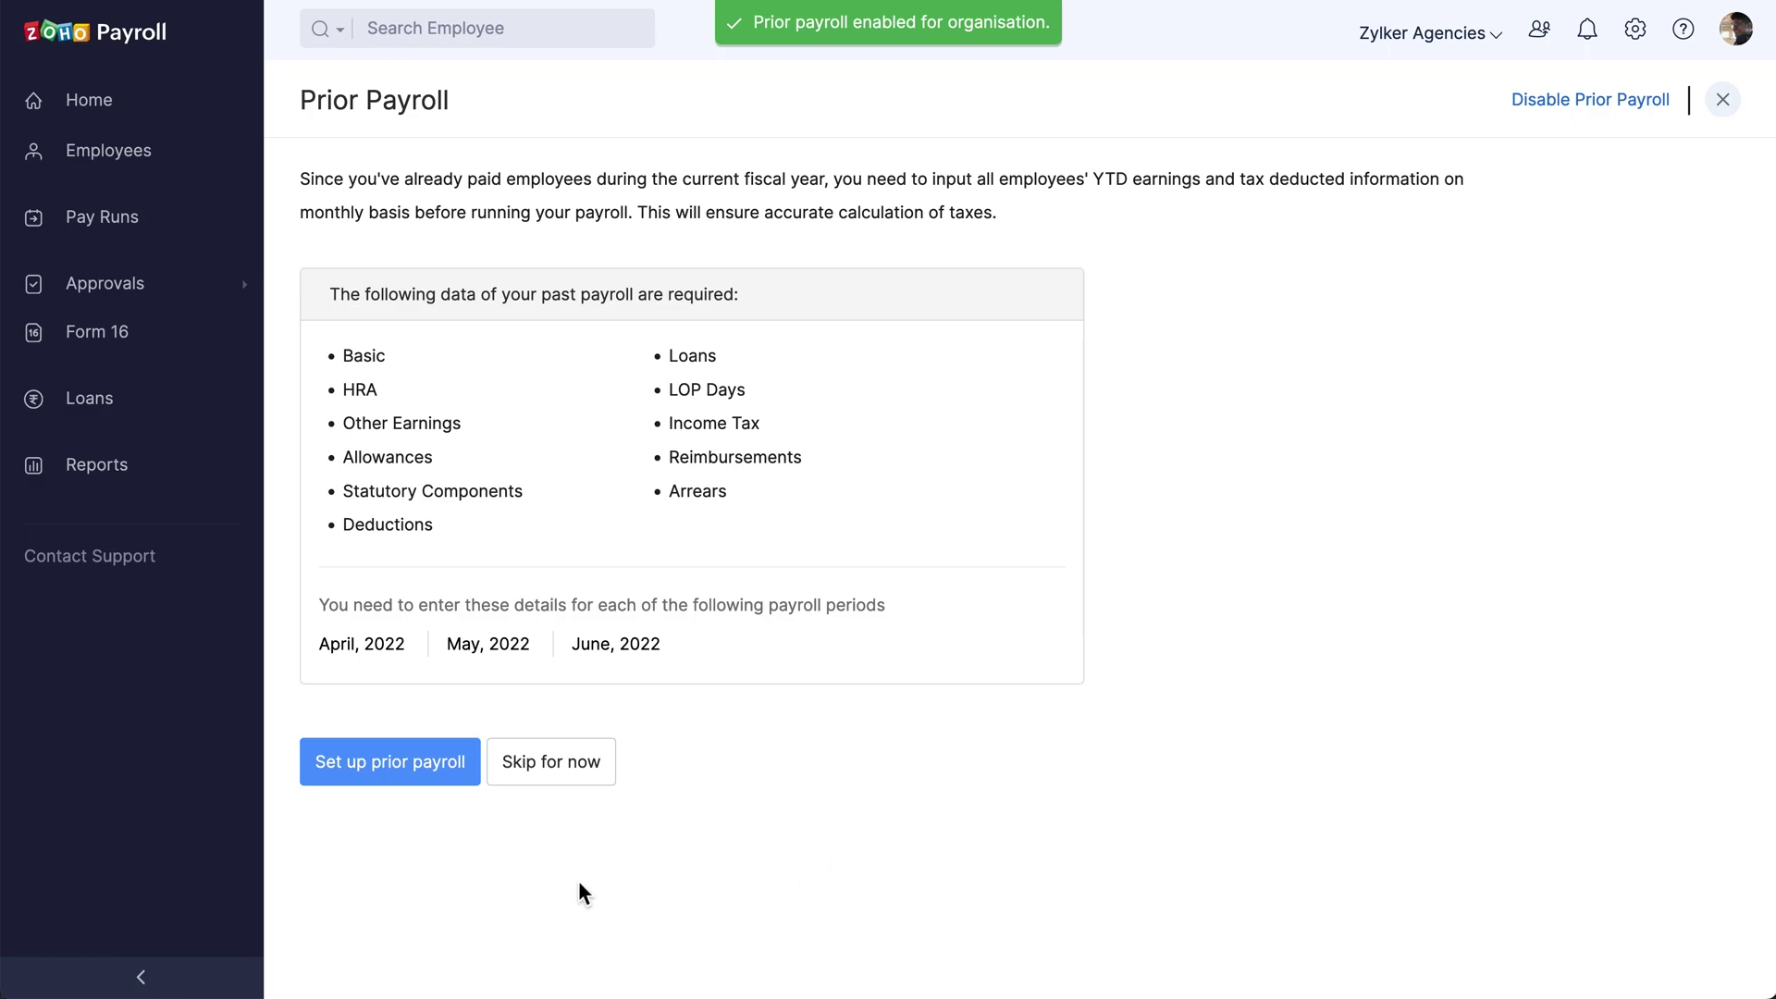
Start prior payroll setup and check the Import Employees option on the Employee Information step
{"action": "left_click", "coordinate": [442, 761]}
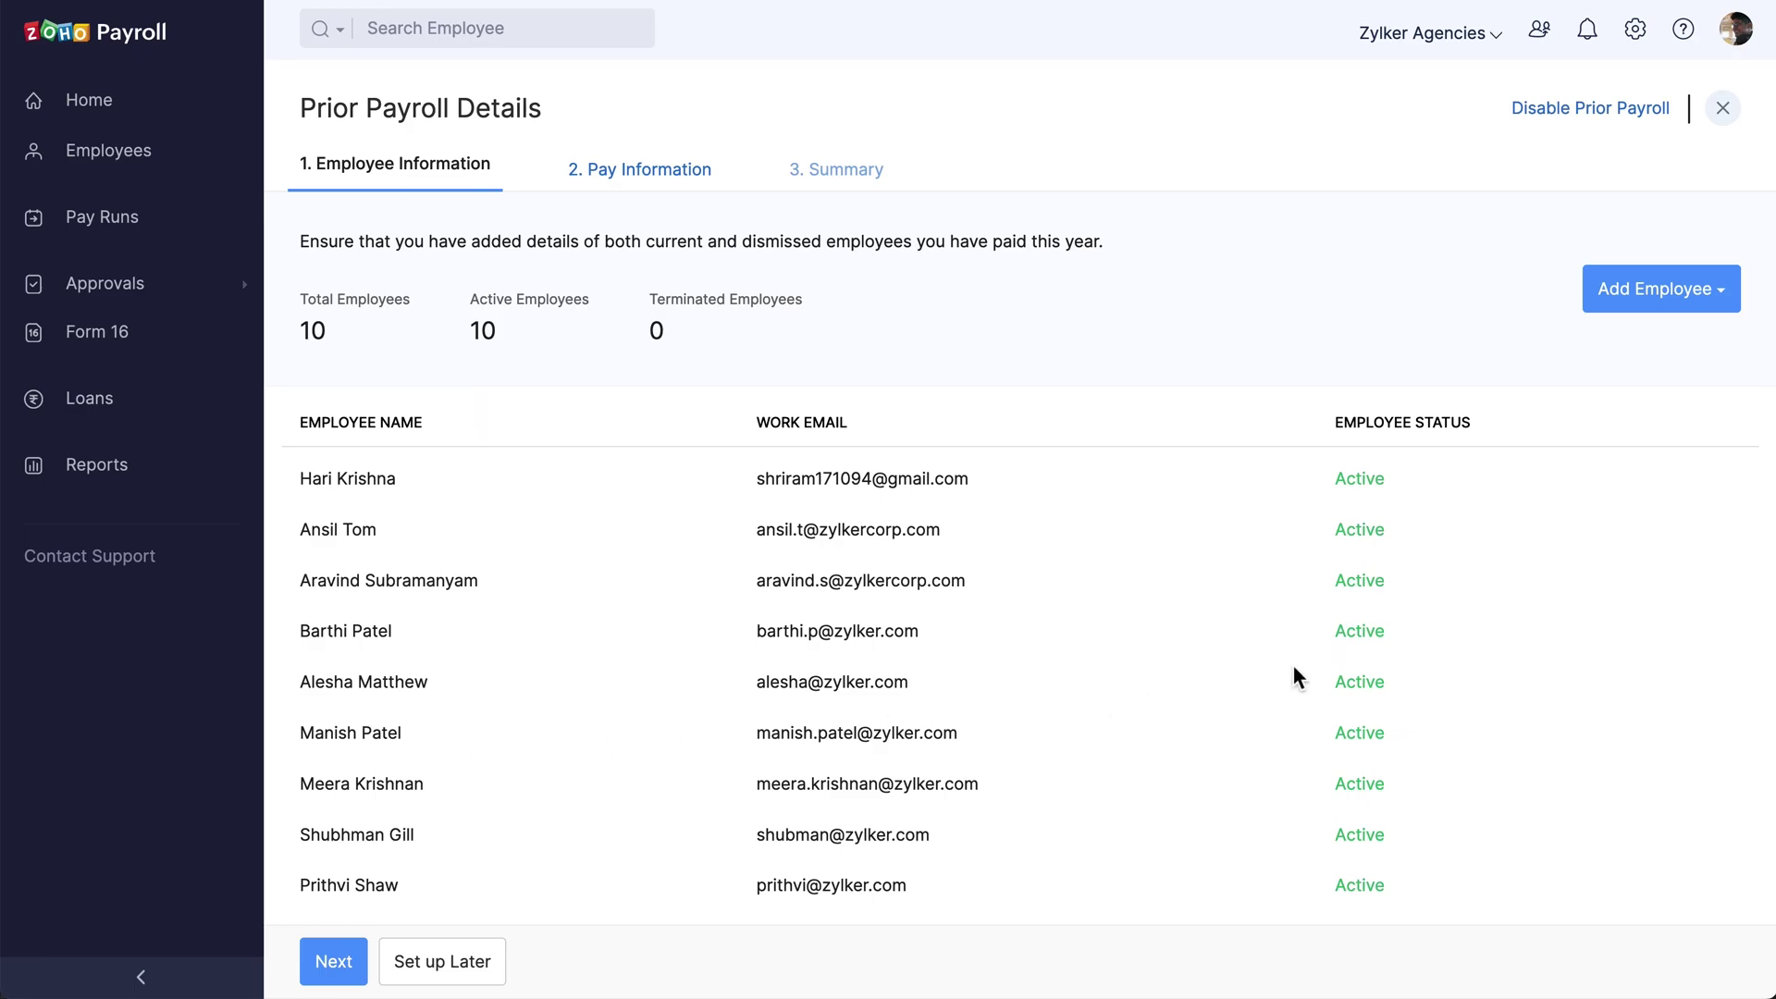
{"action": "left_click", "coordinate": [1680, 296]}
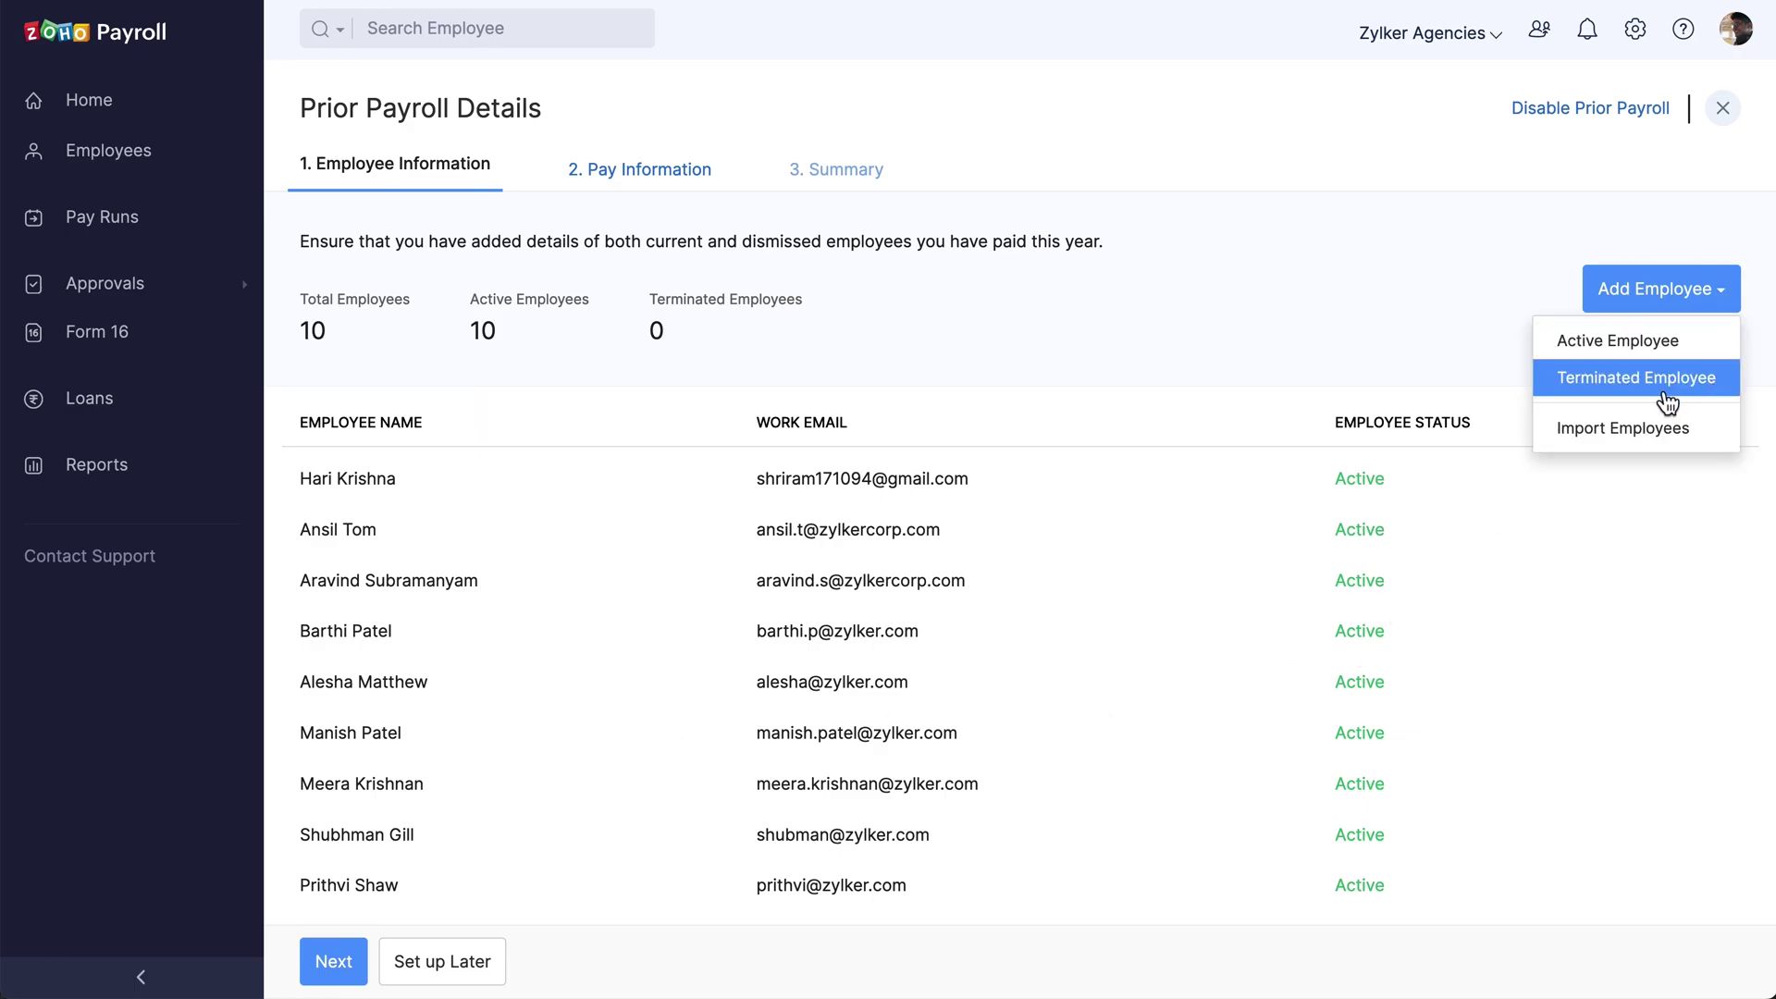
{"action": "left_click", "coordinate": [1670, 440]}
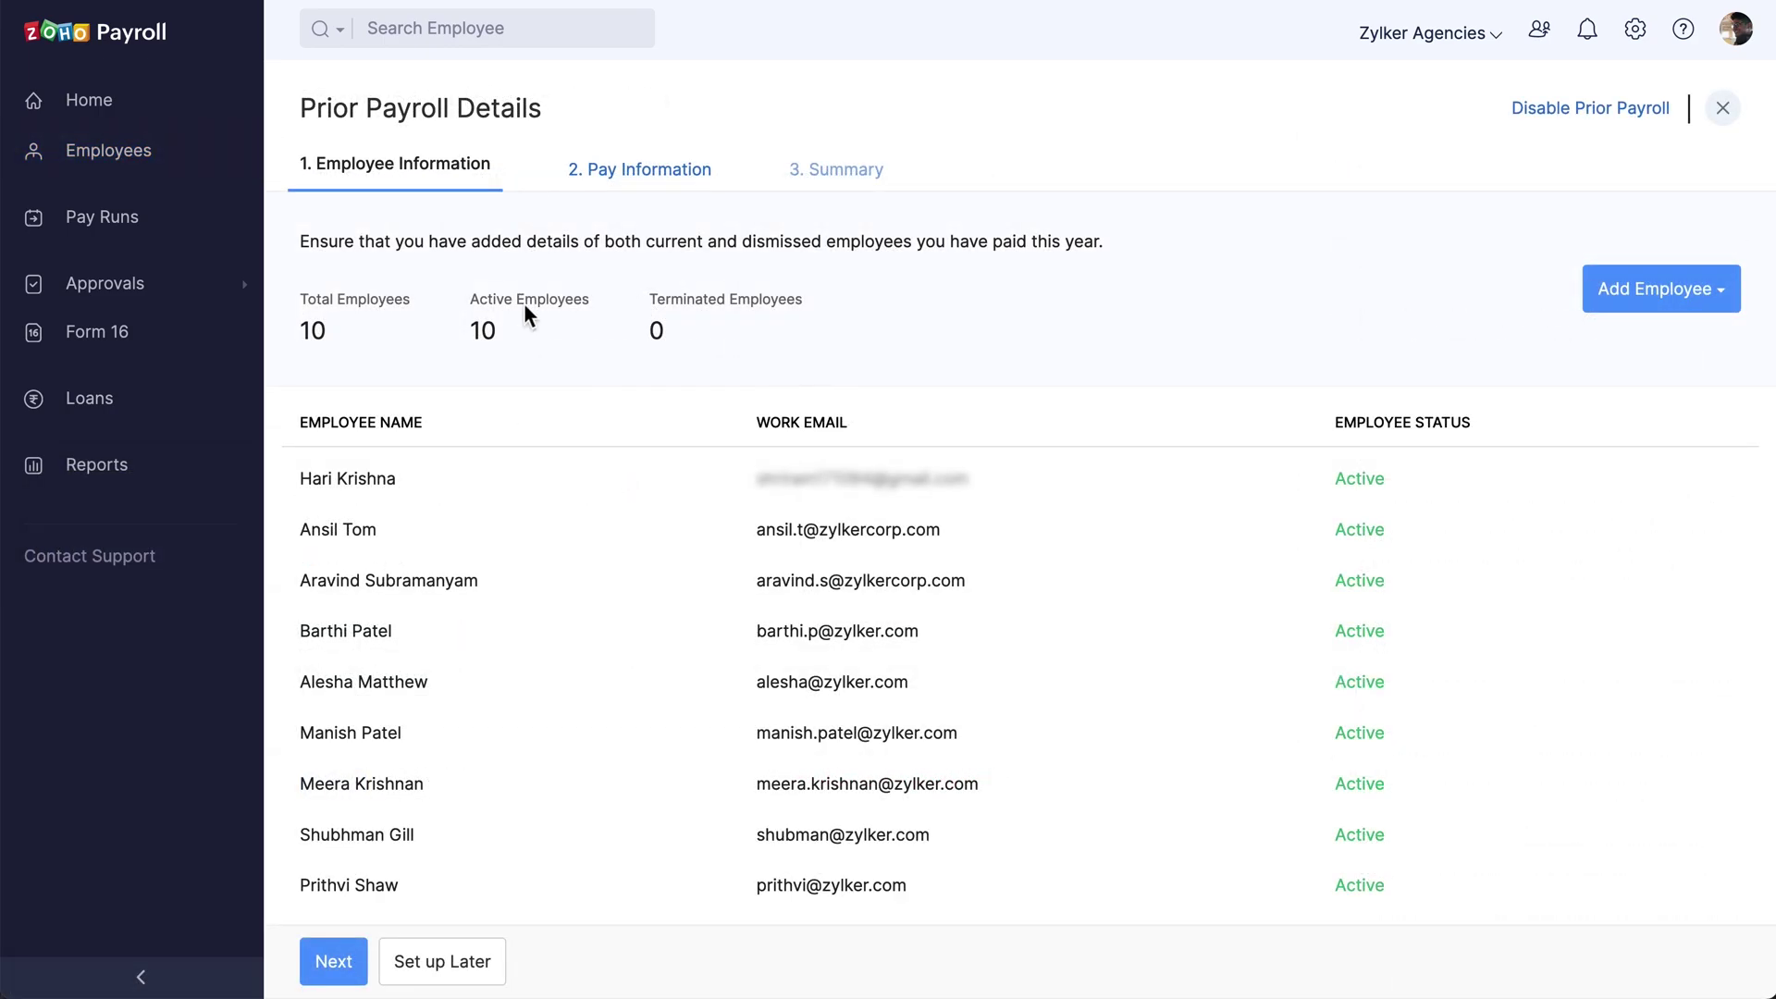
Upload April.csv as the April 2022 pay information file
{"action": "left_click", "coordinate": [354, 975]}
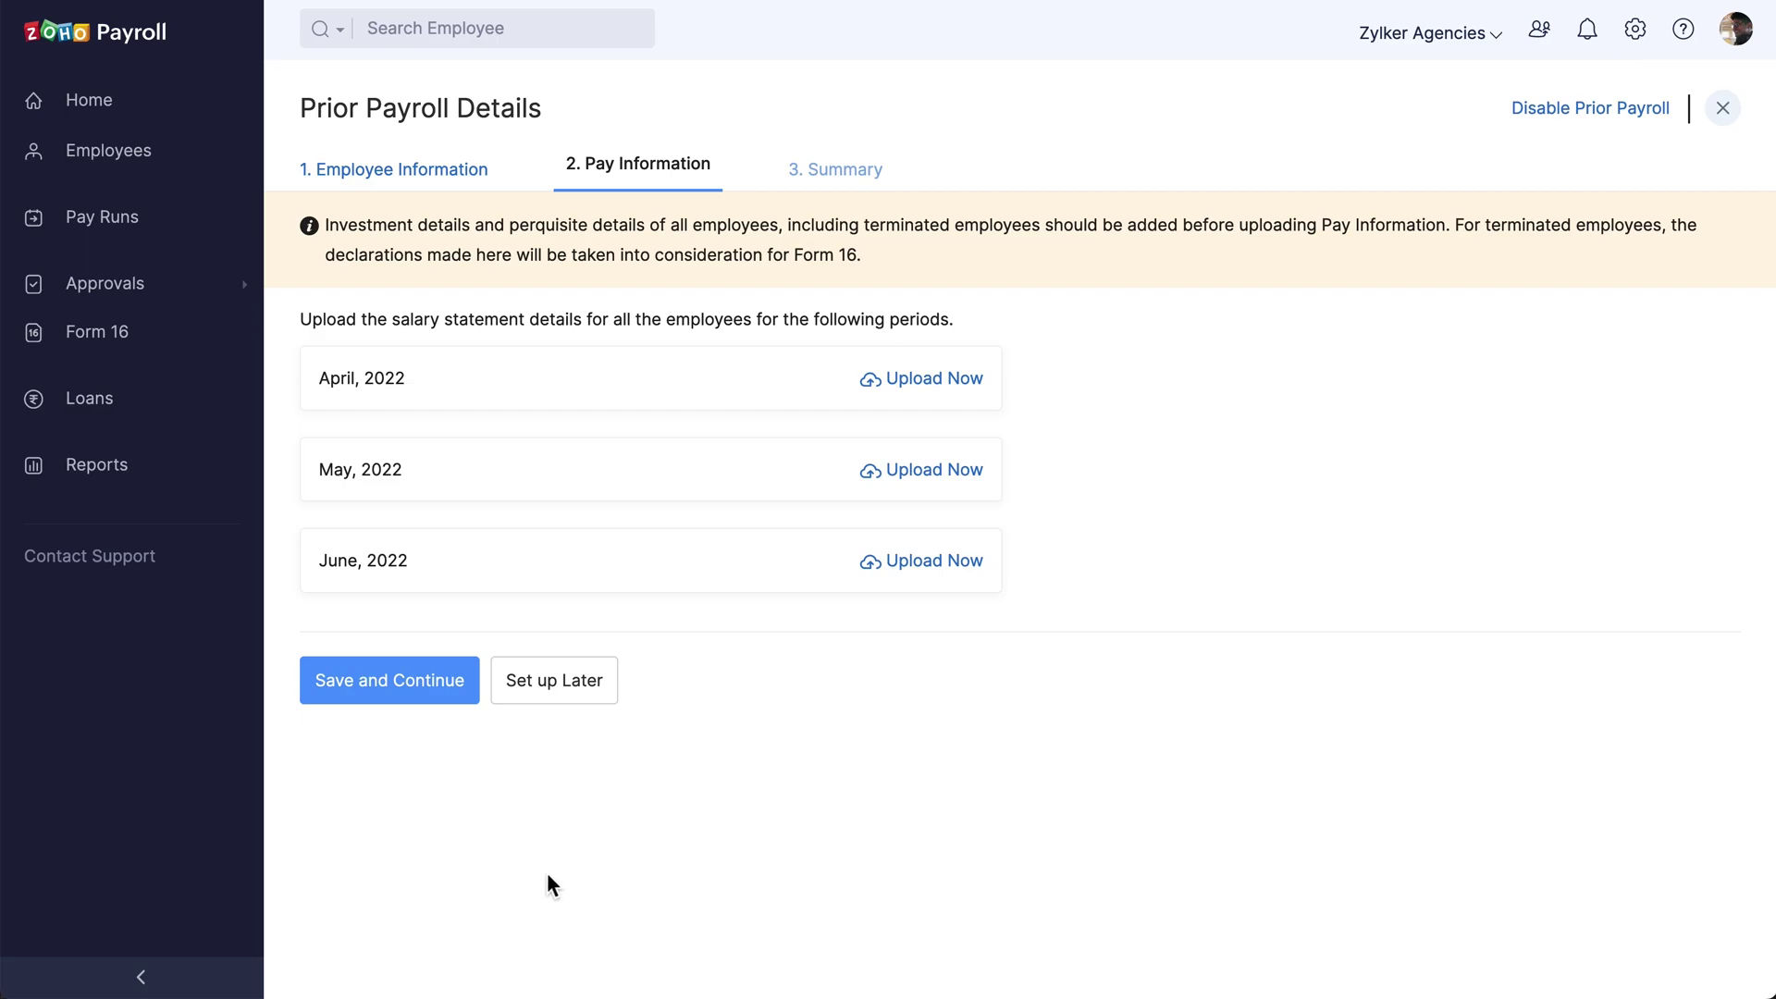
{"action": "left_click", "coordinate": [937, 379]}
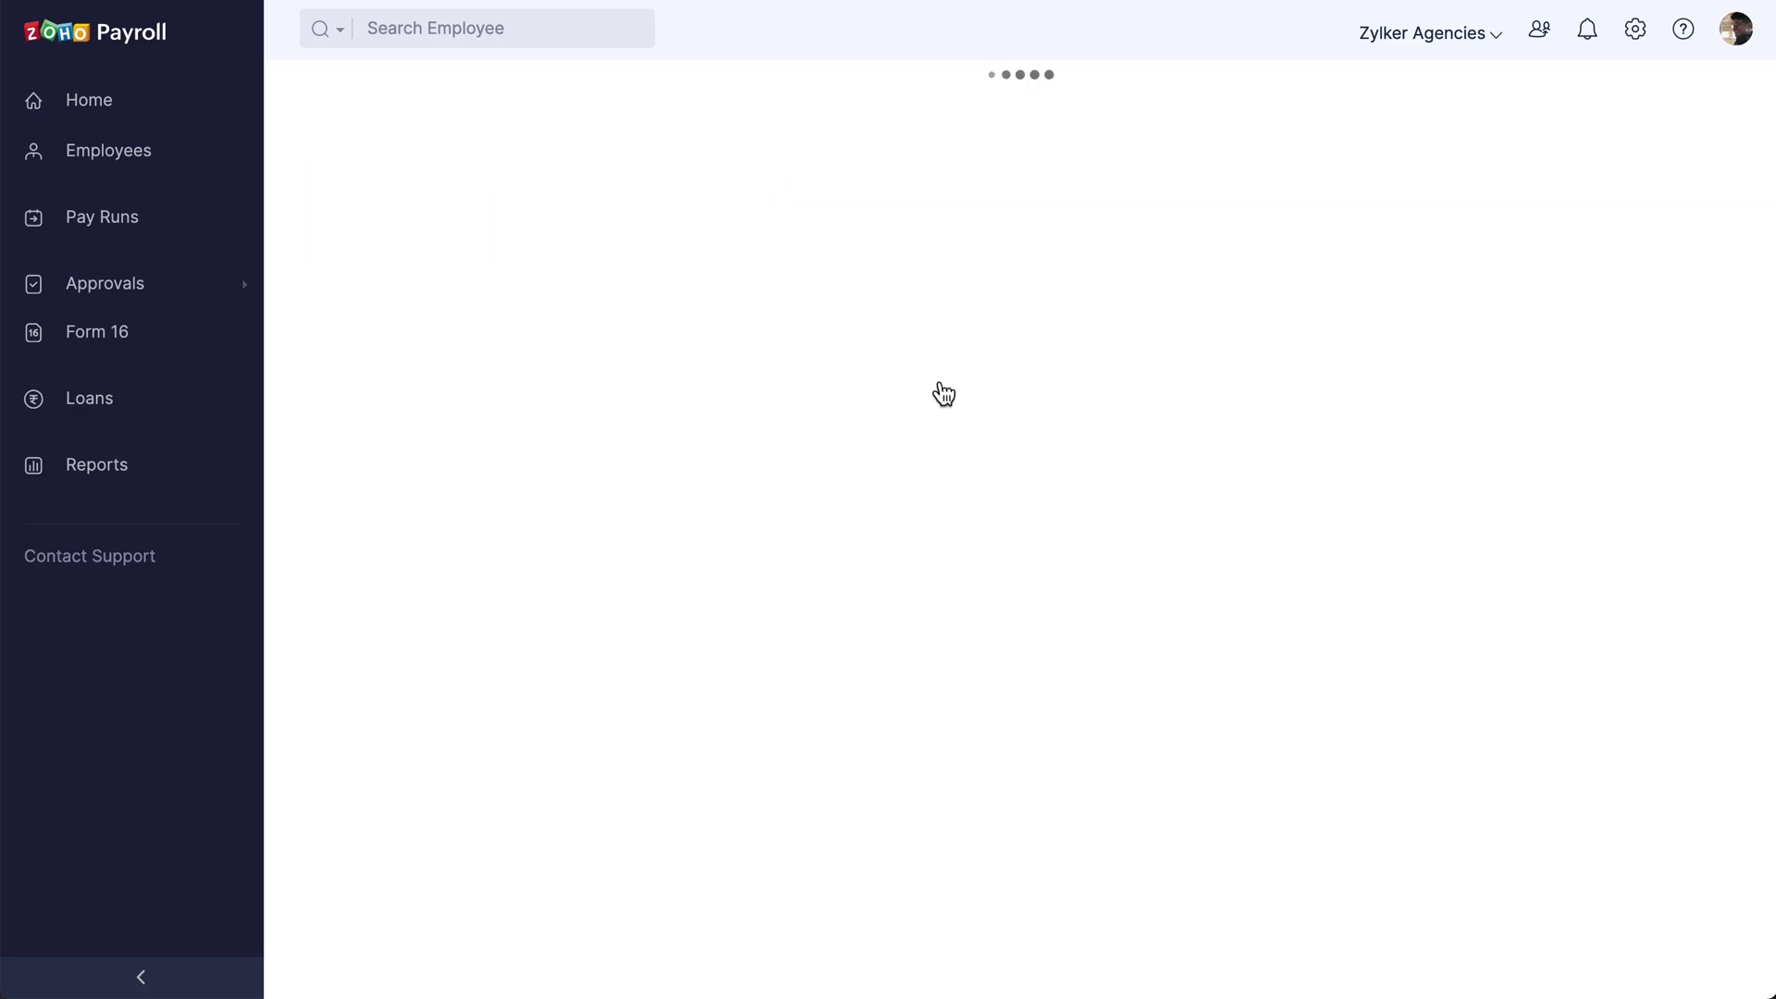
{"action": "left_click", "coordinate": [771, 340]}
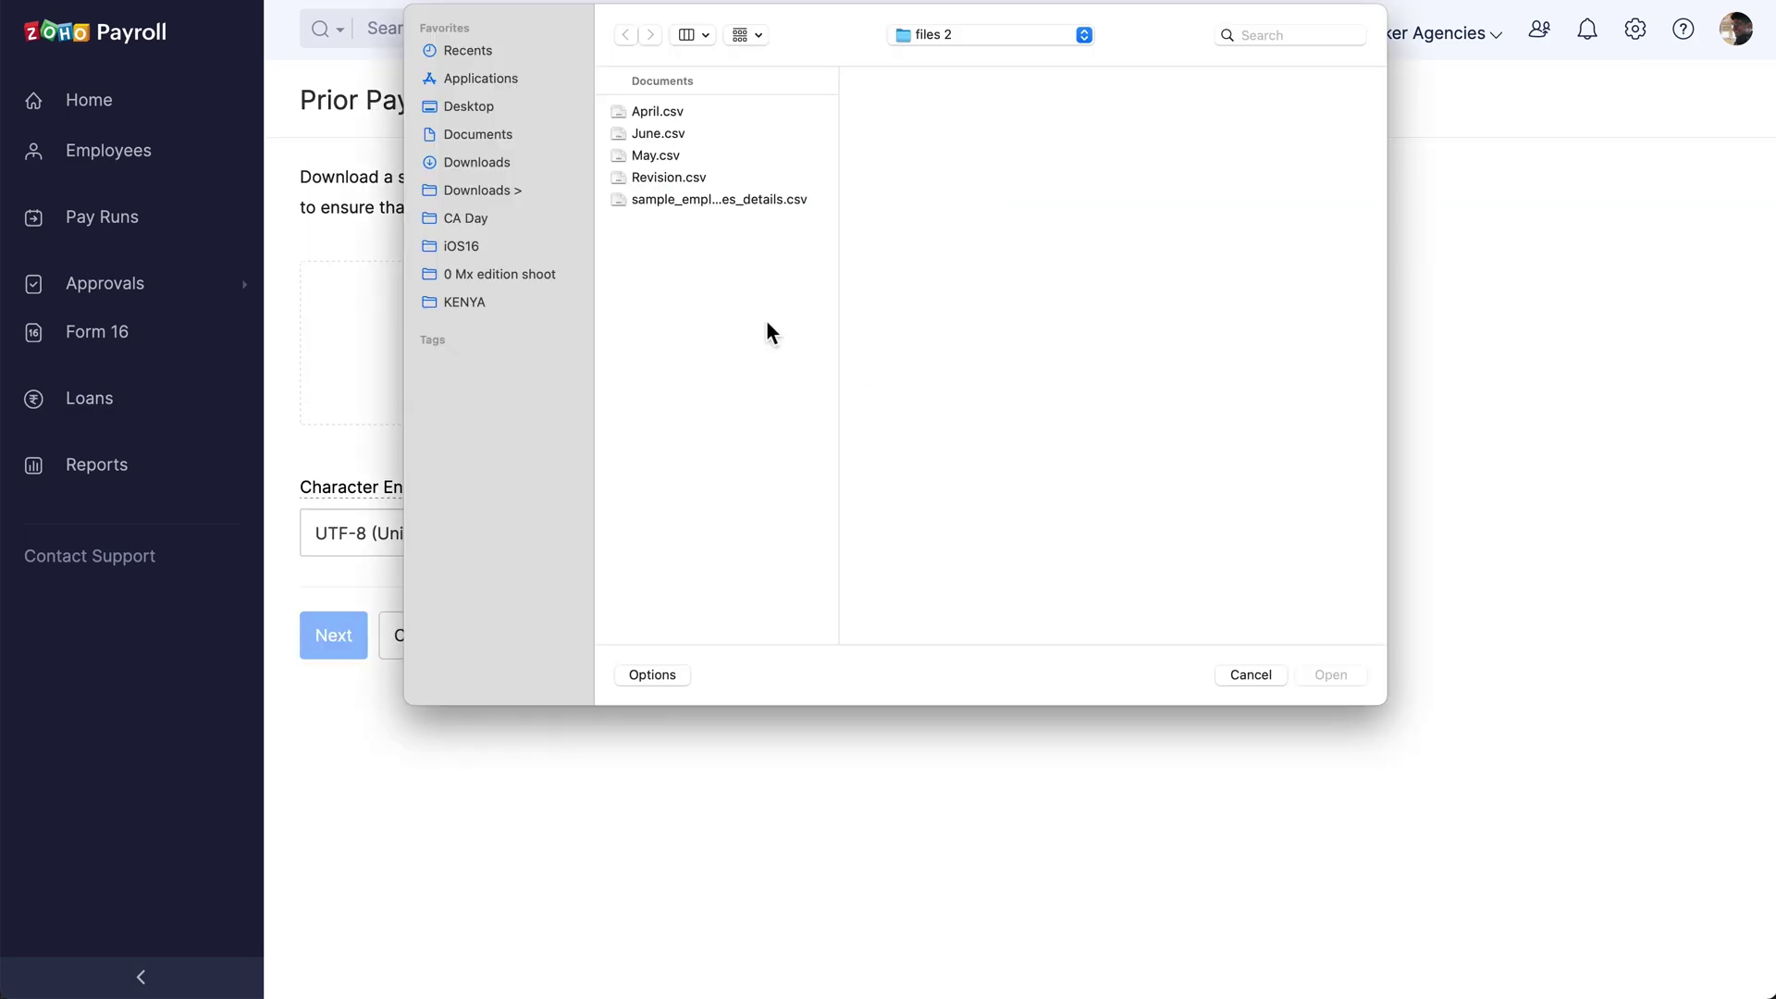
{"action": "left_click", "coordinate": [674, 113]}
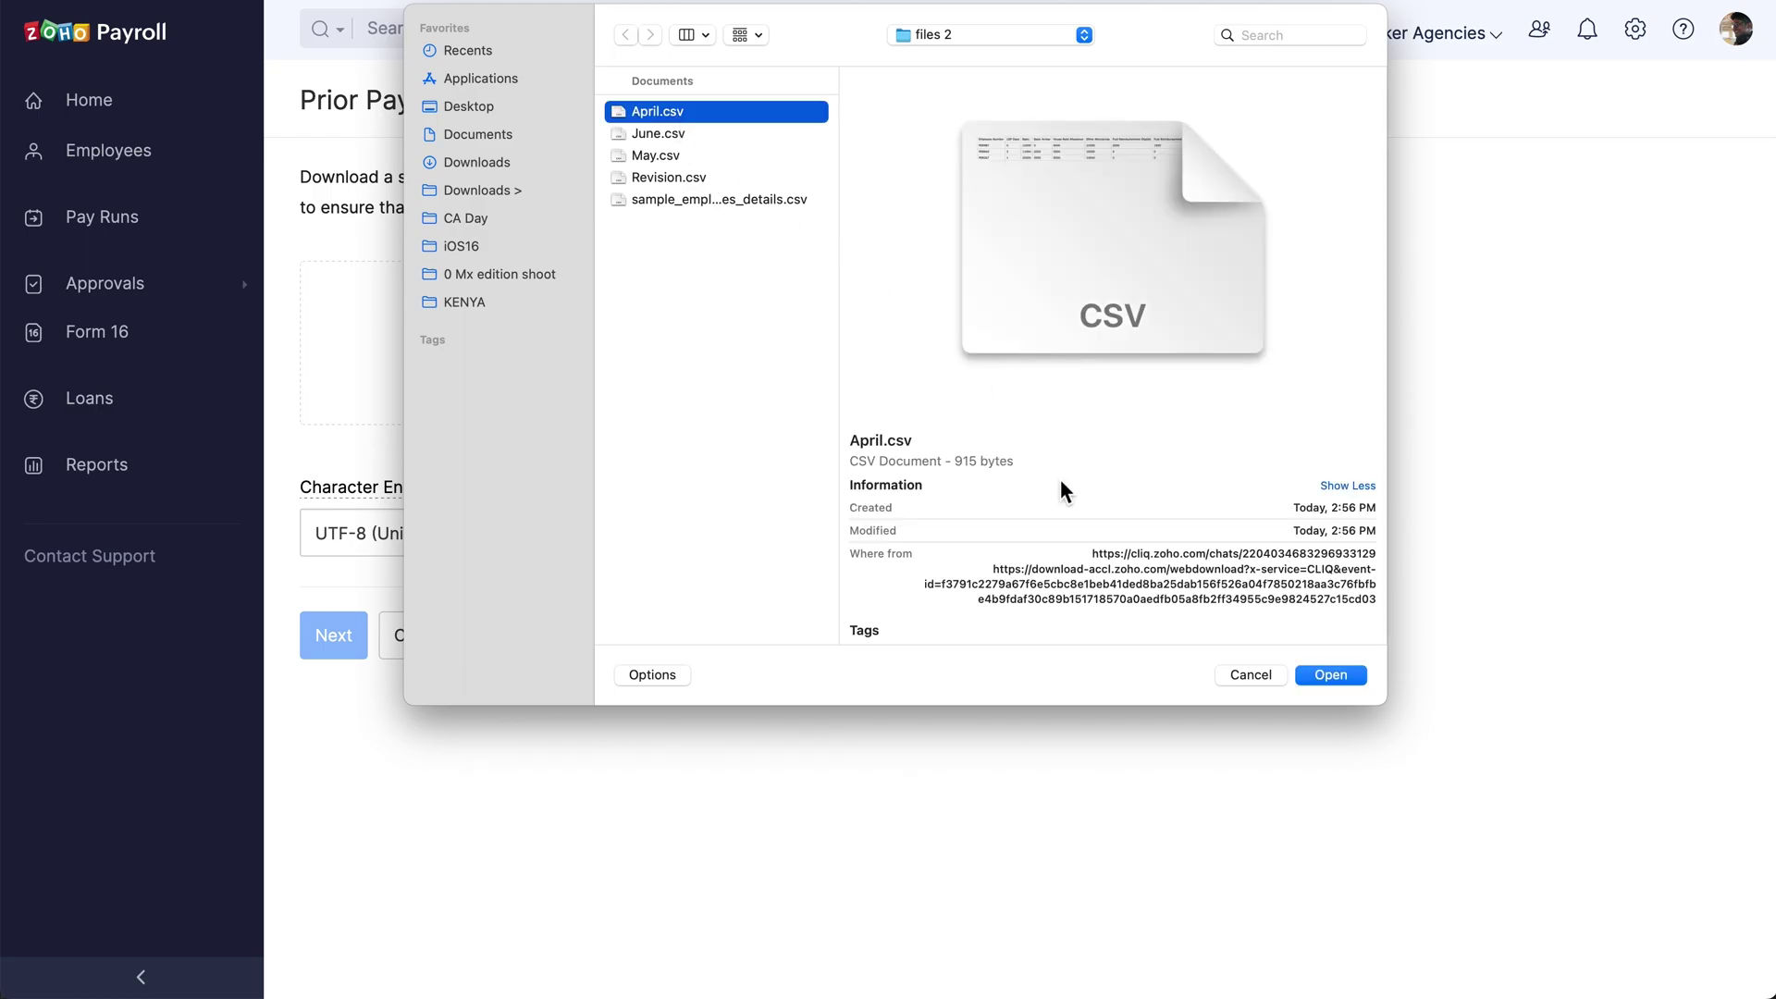
{"action": "left_click", "coordinate": [1333, 676]}
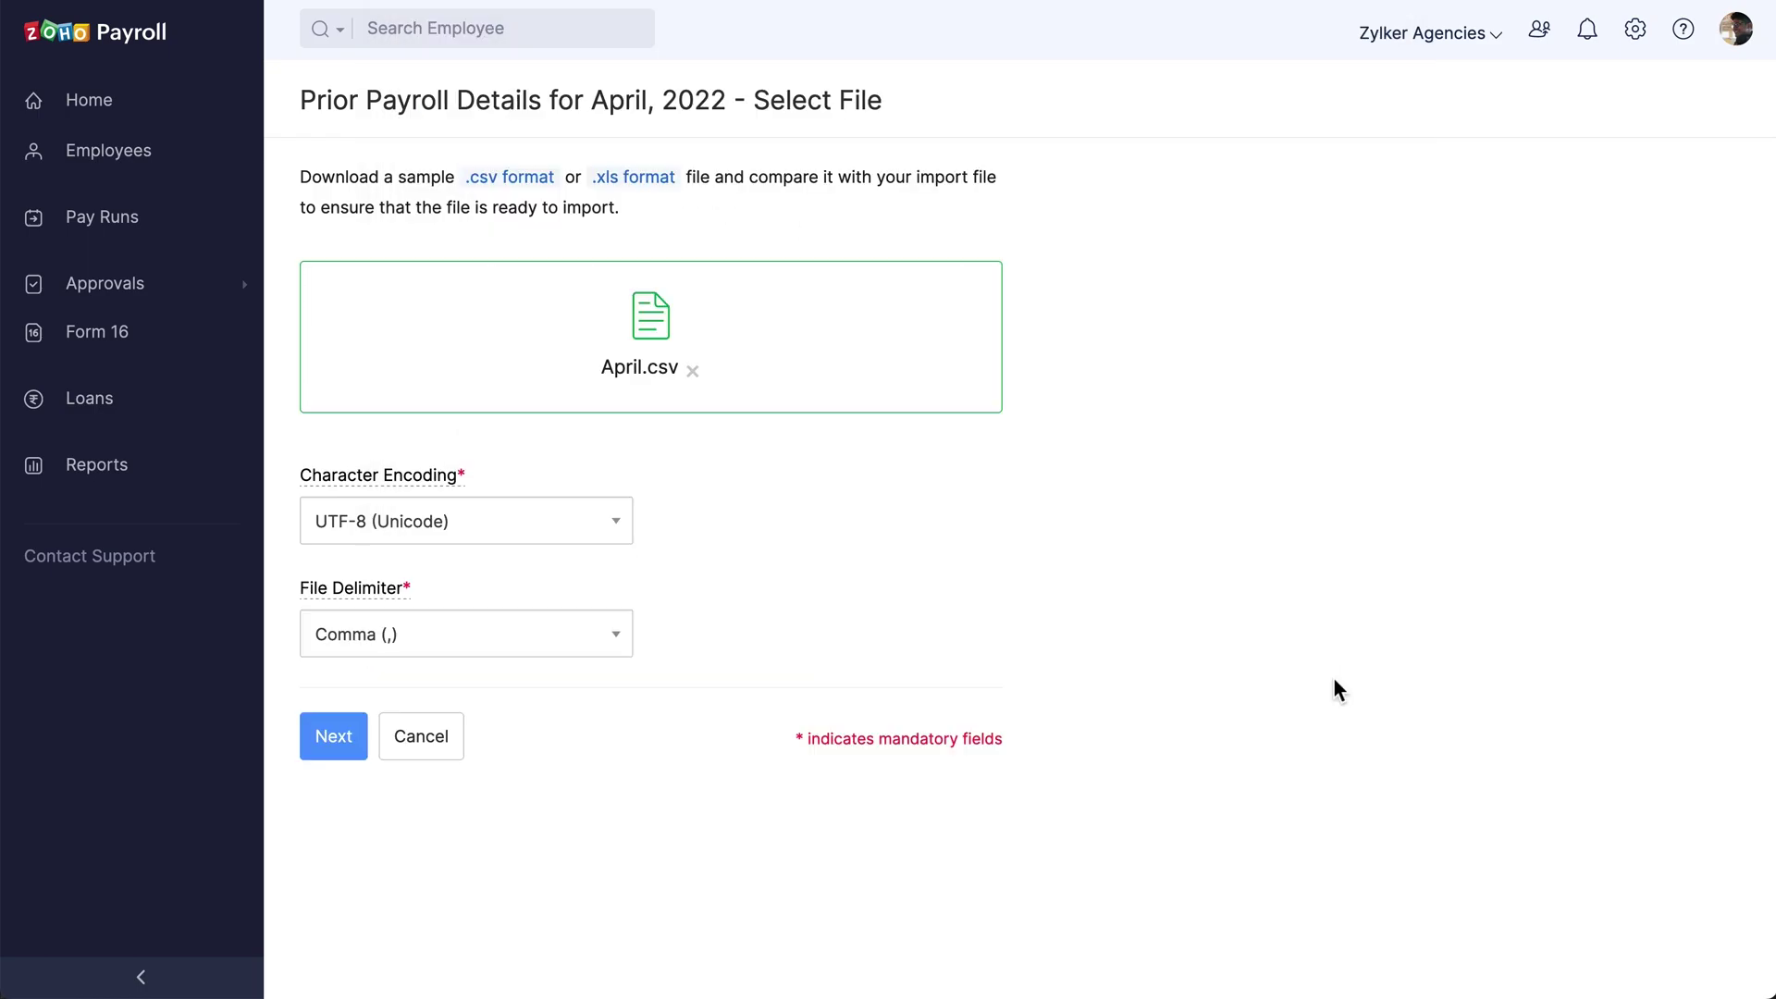
Map April.csv's fields, save the selection preferences, and import the 3 April 2022 records
{"action": "left_click", "coordinate": [333, 736]}
{"action": "scroll", "coordinate": [552, 751], "scroll_direction": "down", "scroll_amount": 10}
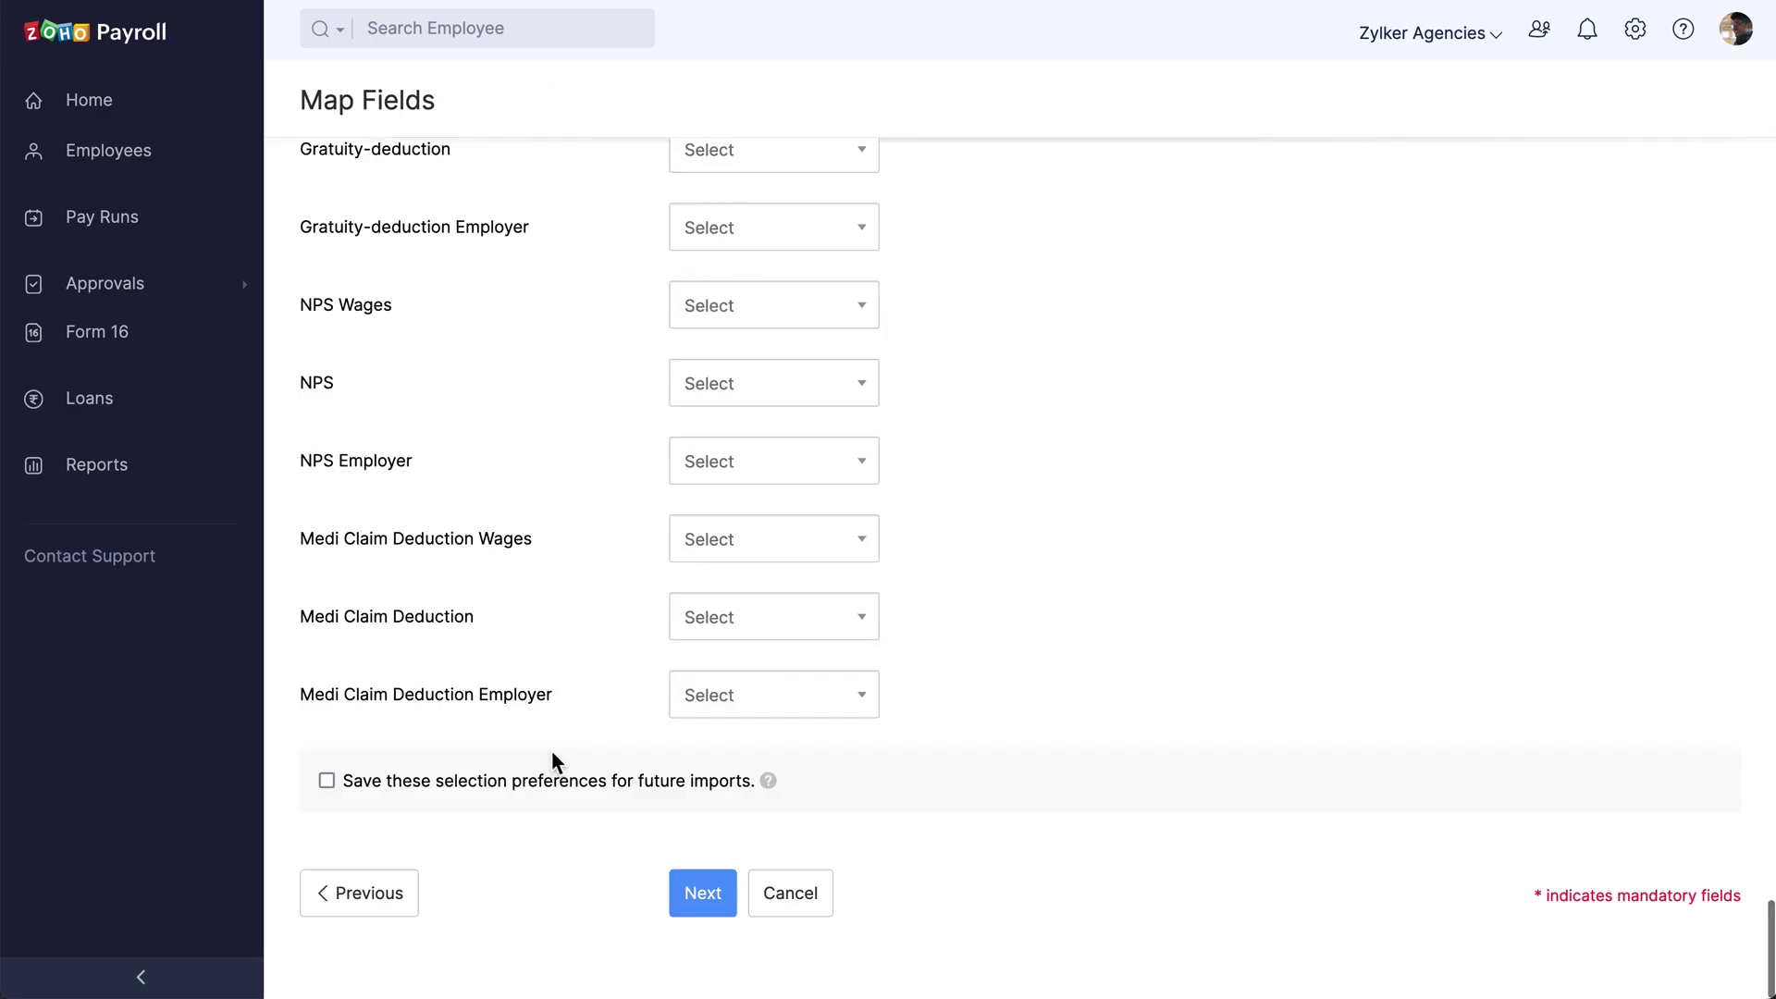
{"action": "left_click", "coordinate": [327, 781]}
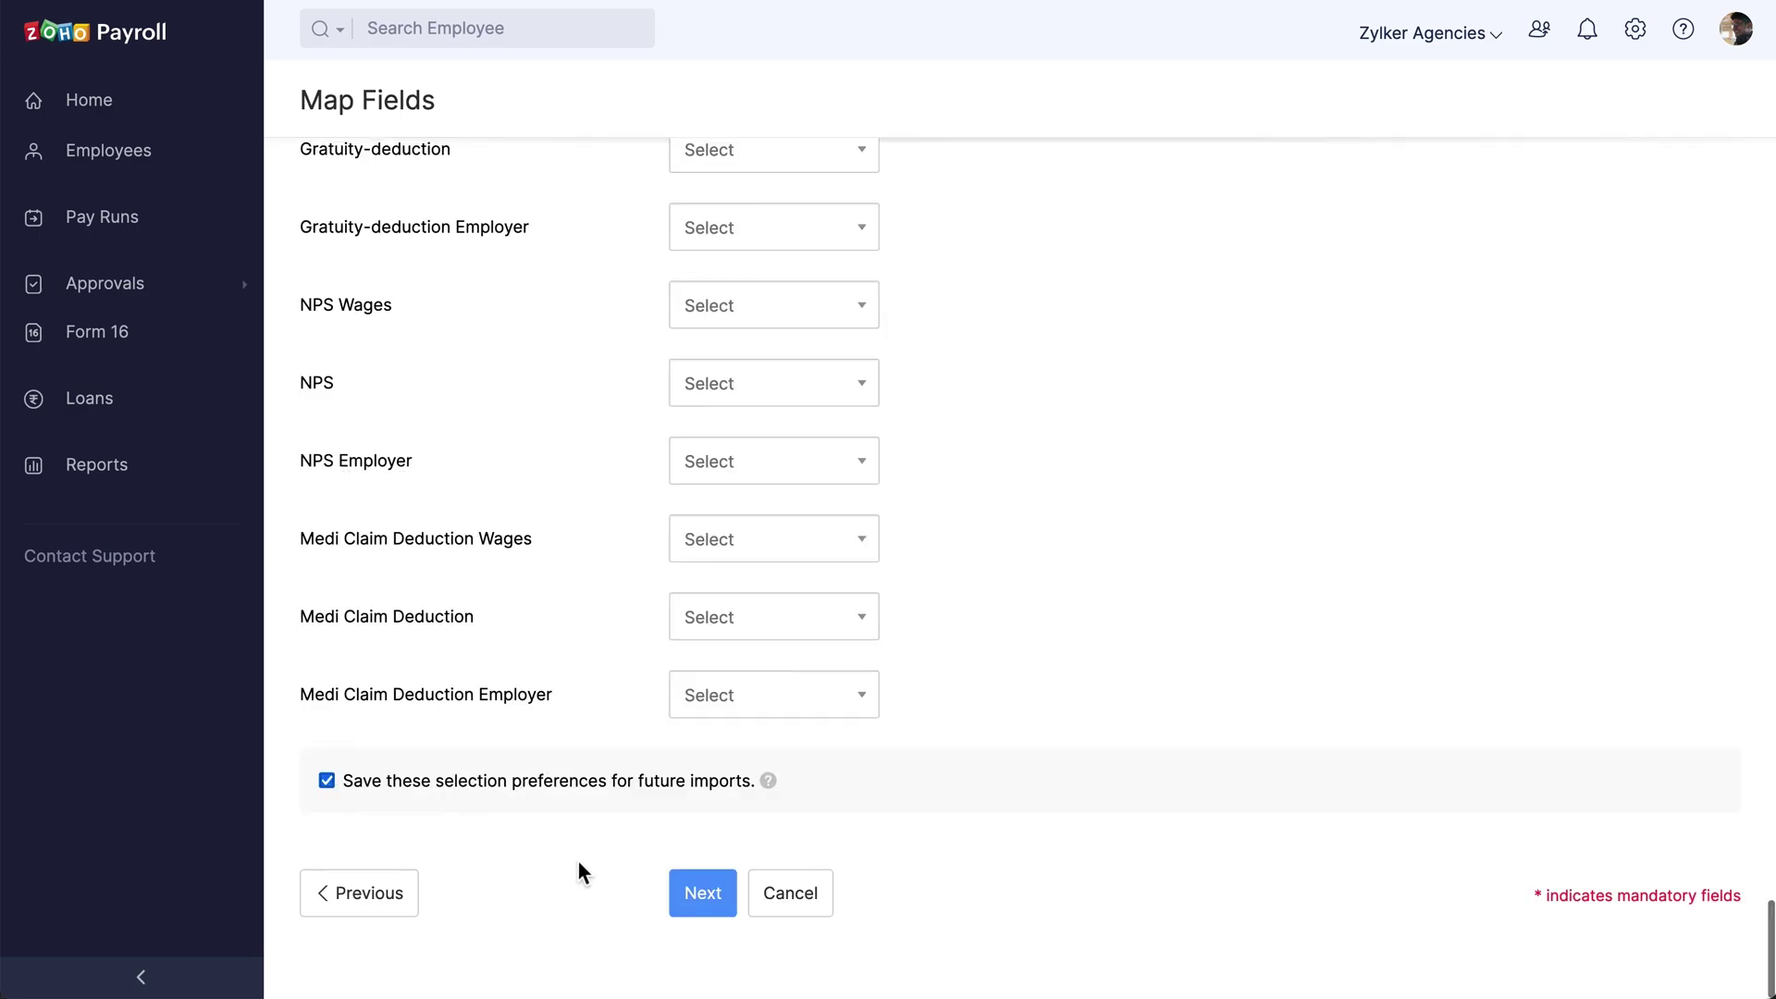
{"action": "left_click", "coordinate": [708, 895]}
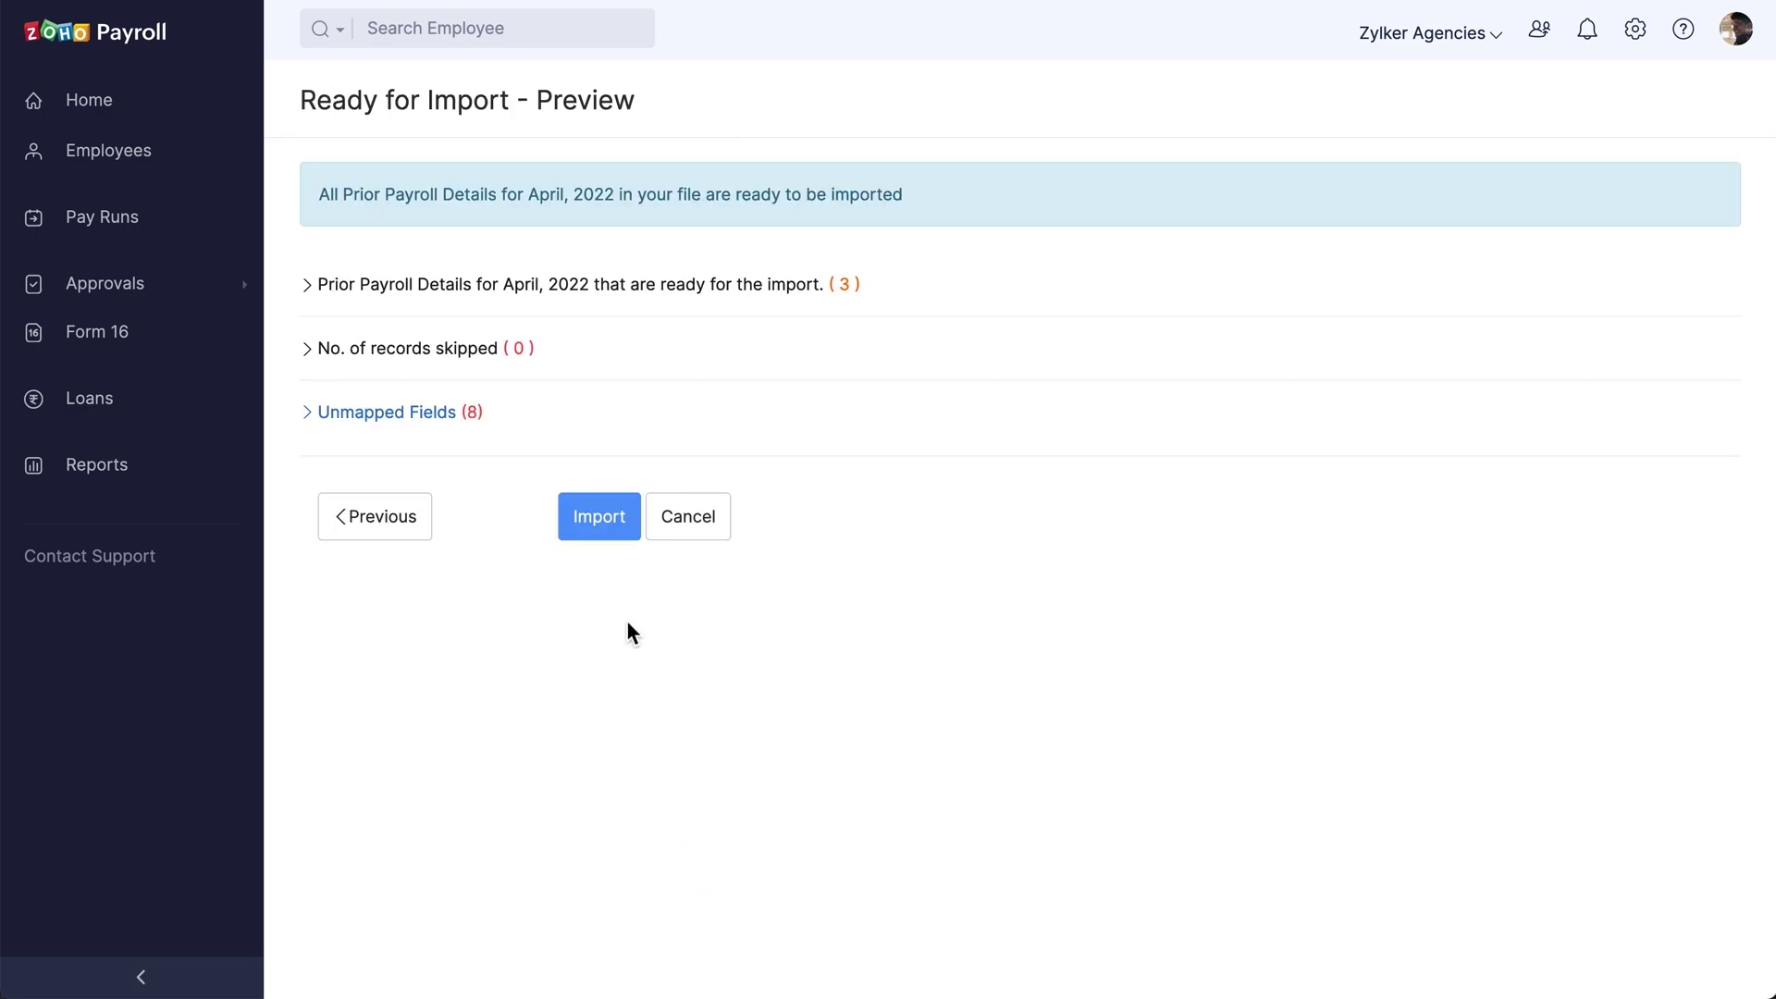
{"action": "left_click", "coordinate": [607, 541]}
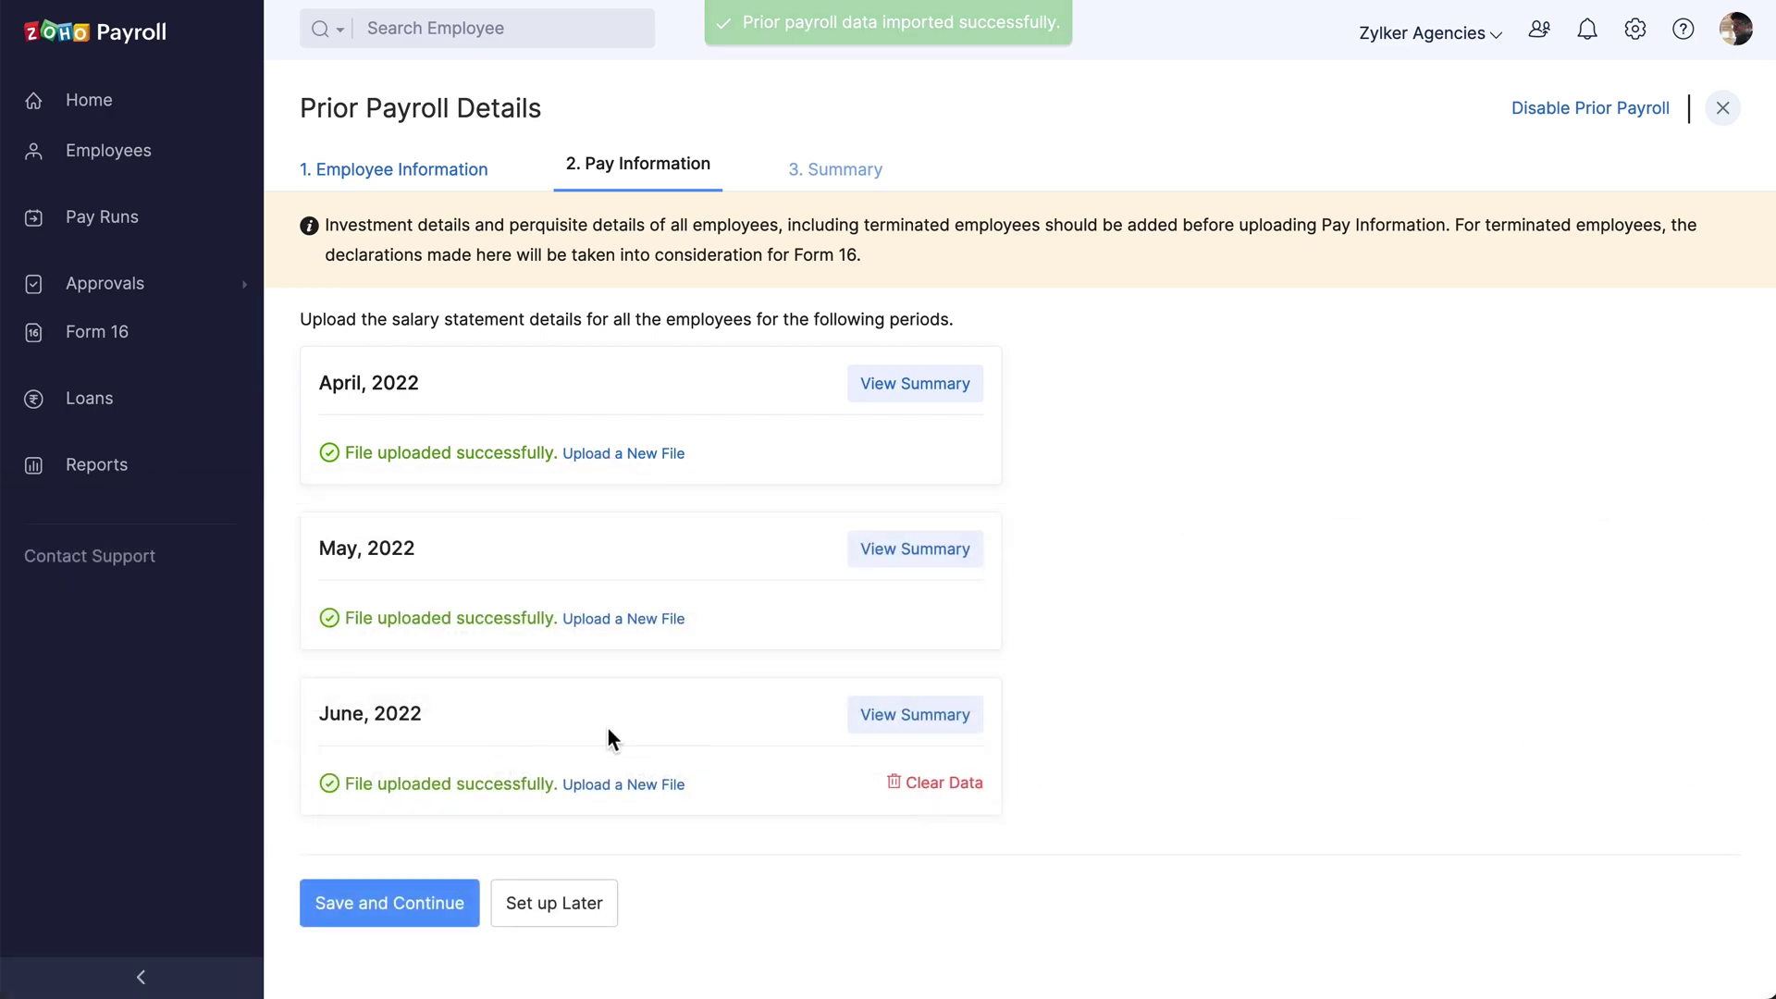
Save the pay information and review the Overall and Employee Wise summaries for April–June 2022
{"action": "left_click", "coordinate": [409, 904]}
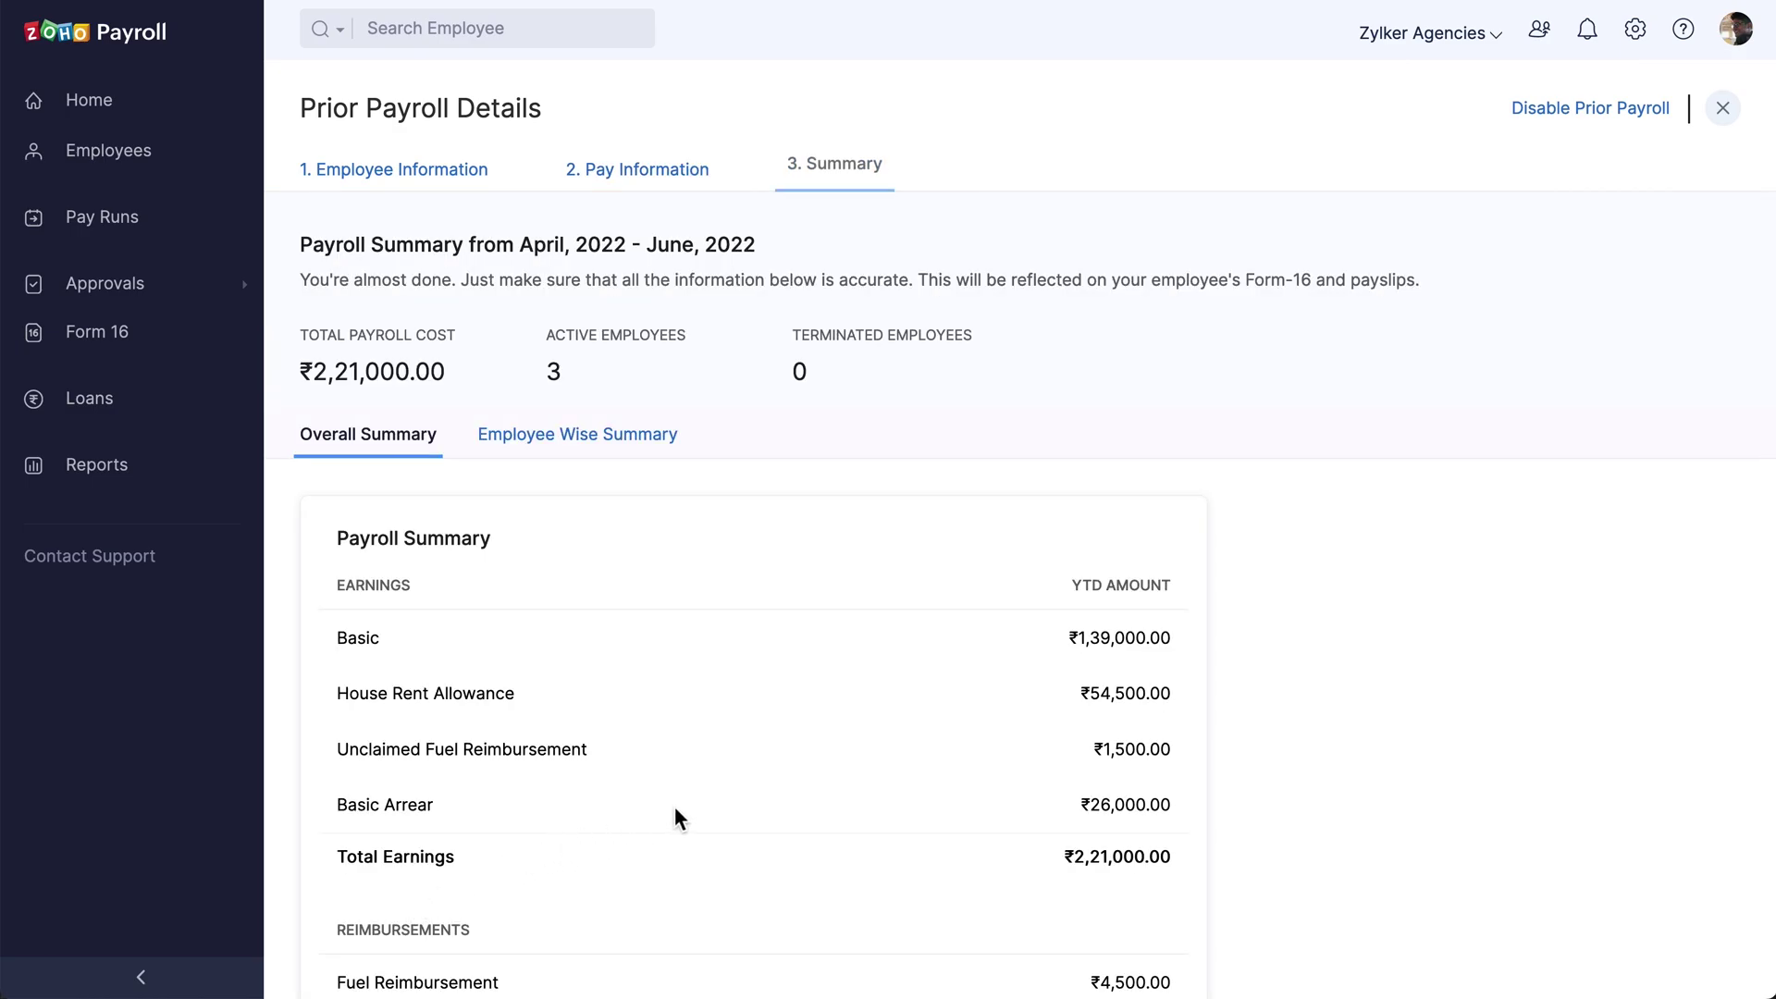
{"action": "scroll", "coordinate": [644, 731], "scroll_direction": "down", "scroll_amount": 7}
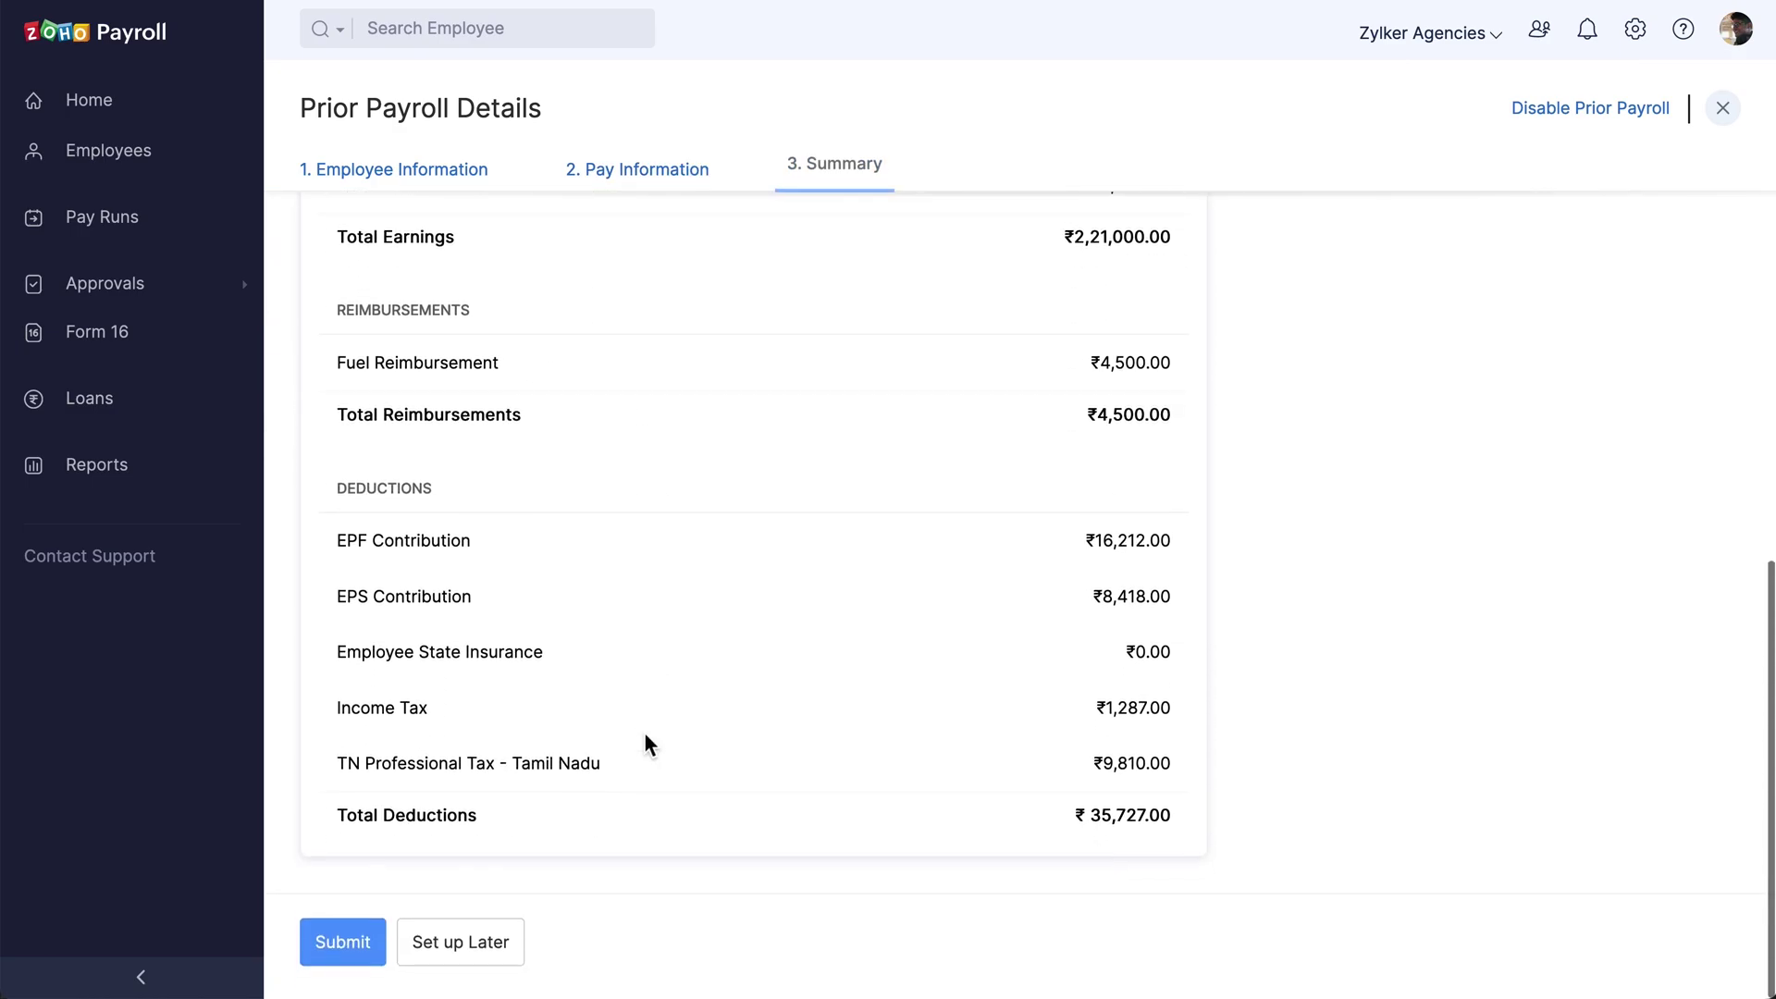
{"action": "scroll", "coordinate": [644, 731], "scroll_direction": "up", "scroll_amount": 7}
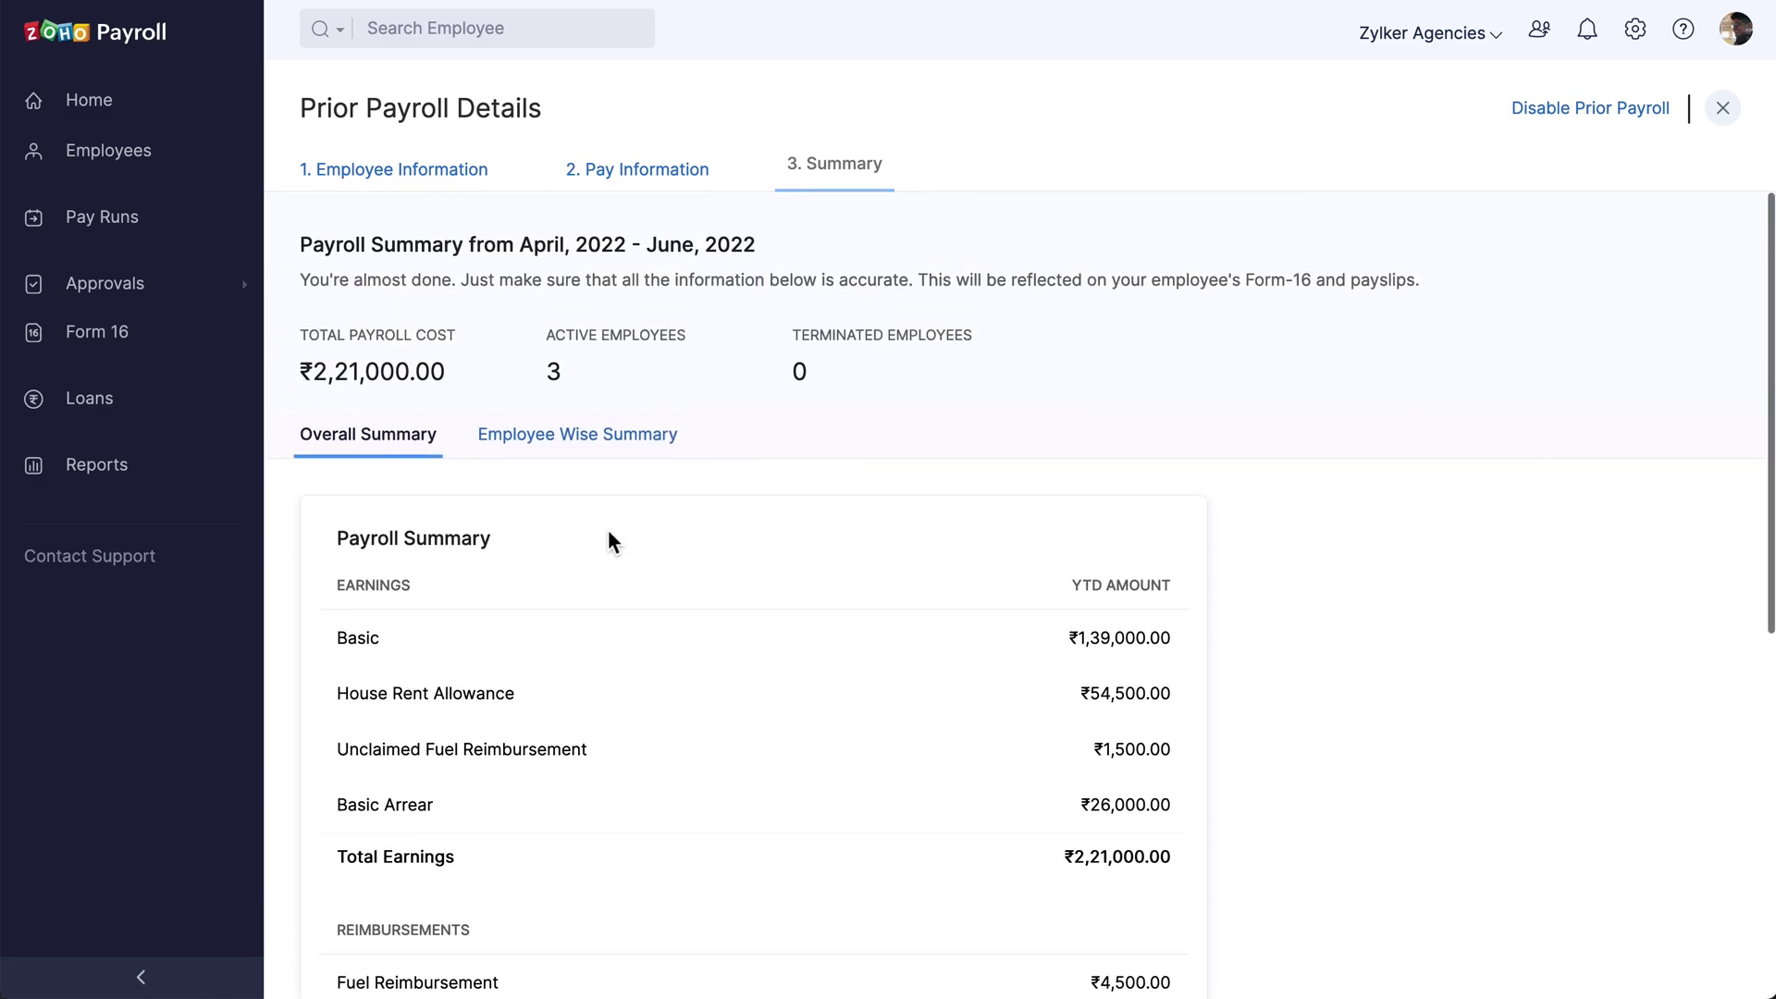
{"action": "left_click", "coordinate": [599, 445]}
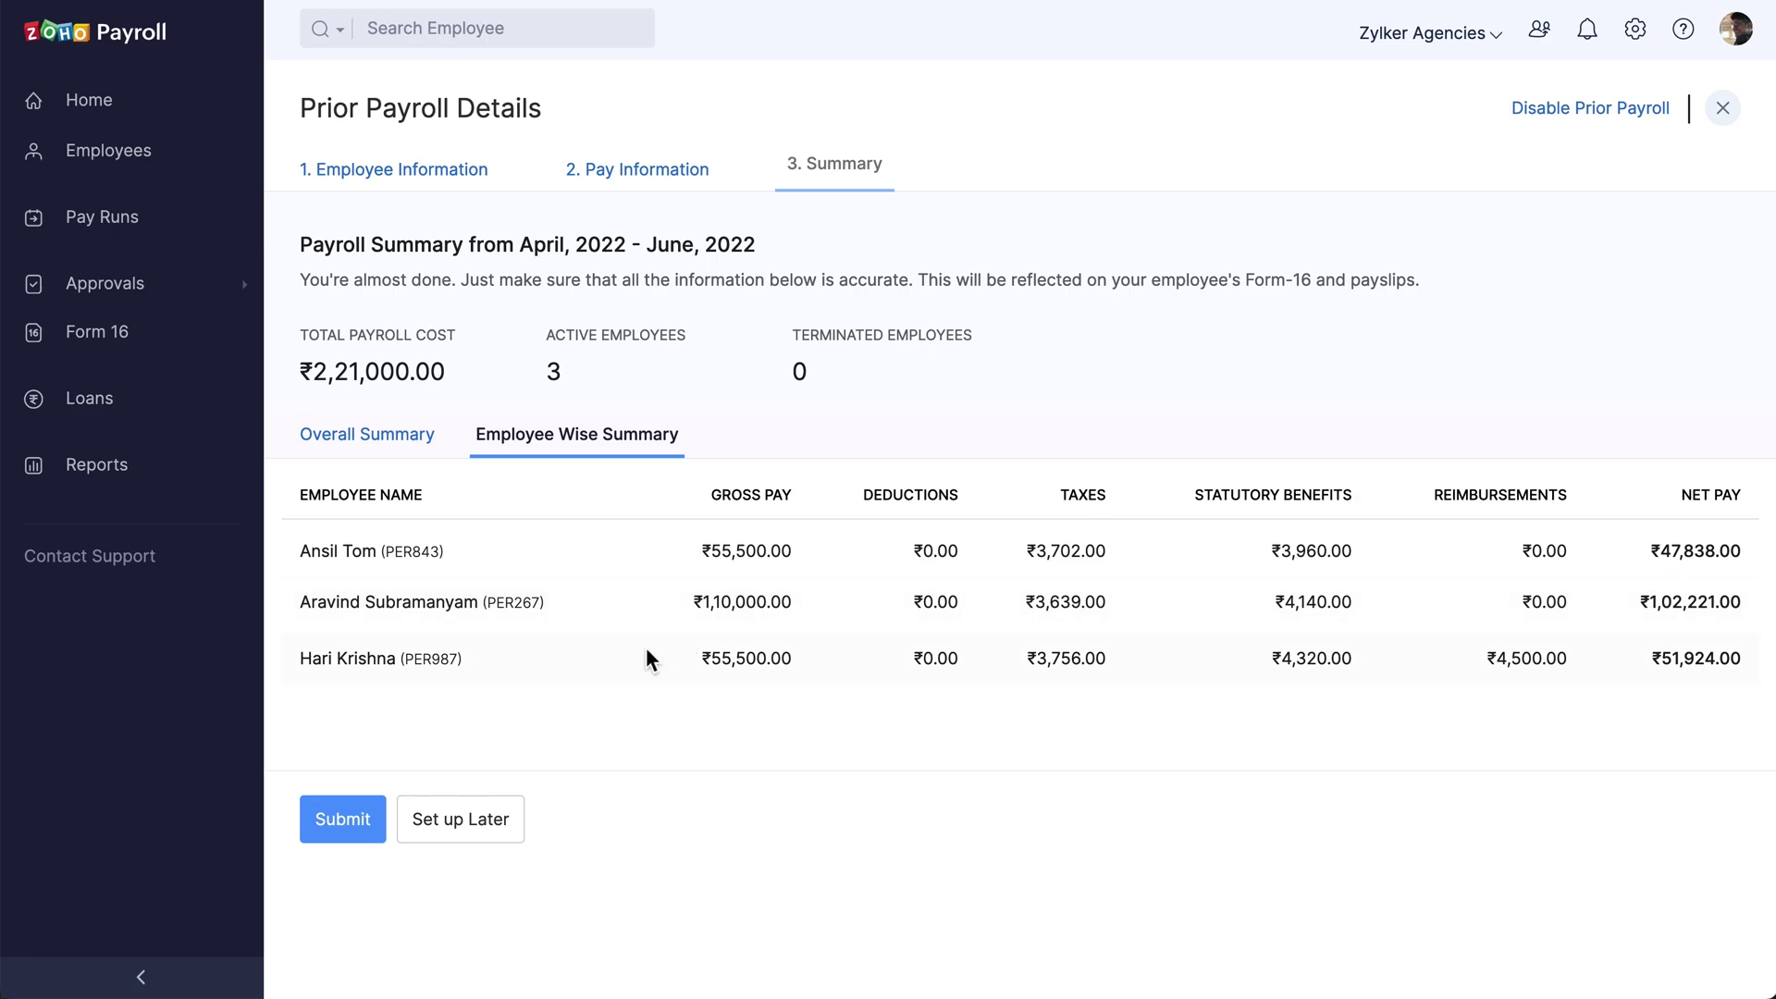
{"action": "left_click", "coordinate": [359, 827]}
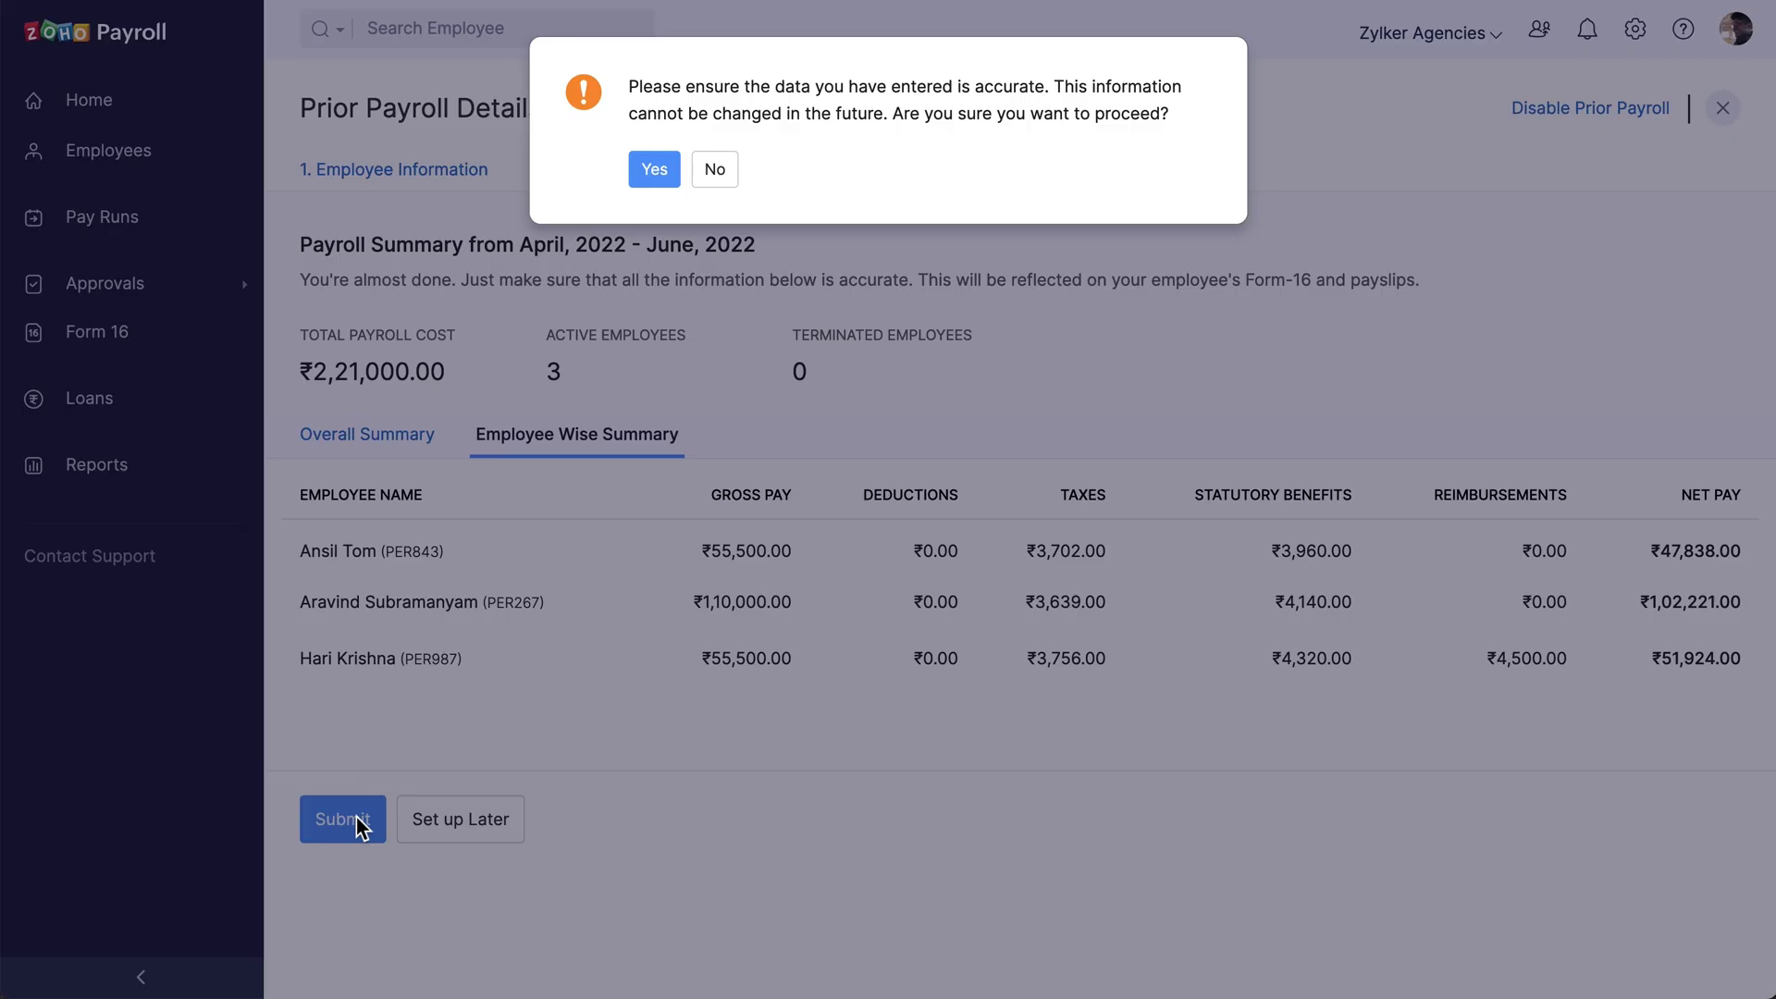
{"action": "left_click", "coordinate": [655, 172]}
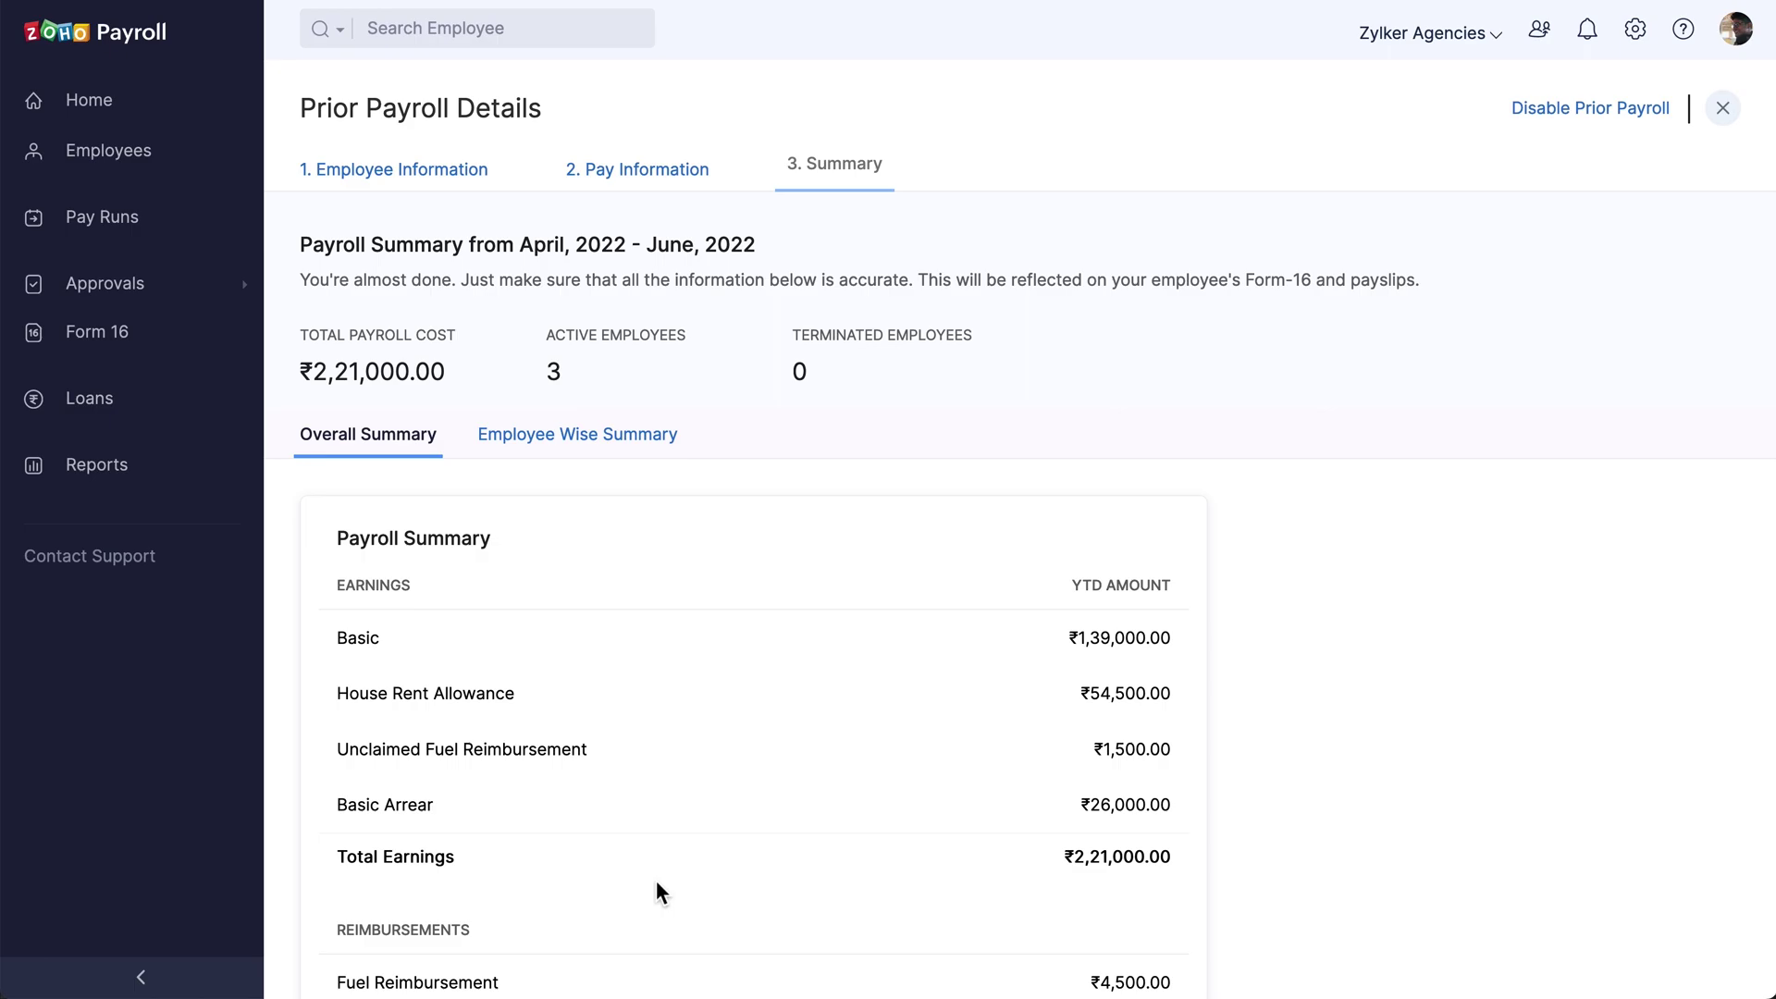
Submit the prior payroll summary and confirm with Yes
{"action": "scroll", "coordinate": [657, 884], "scroll_direction": "down", "scroll_amount": 7}
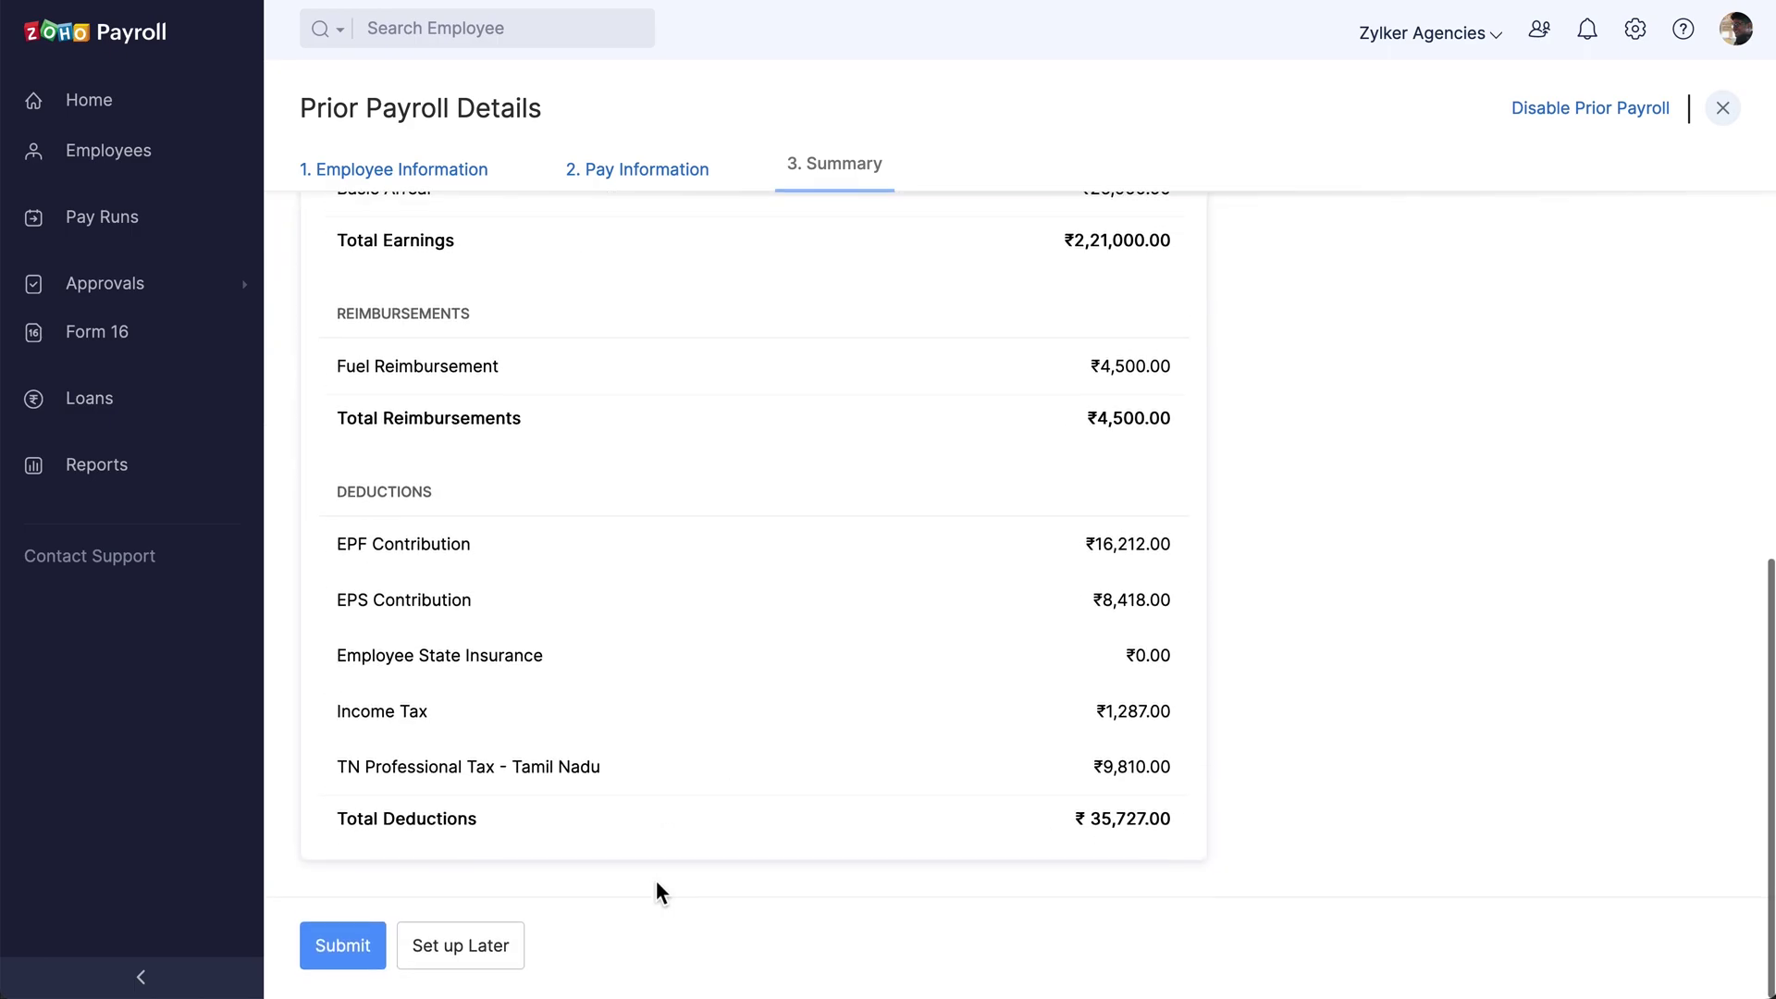
{"action": "left_click", "coordinate": [379, 952]}
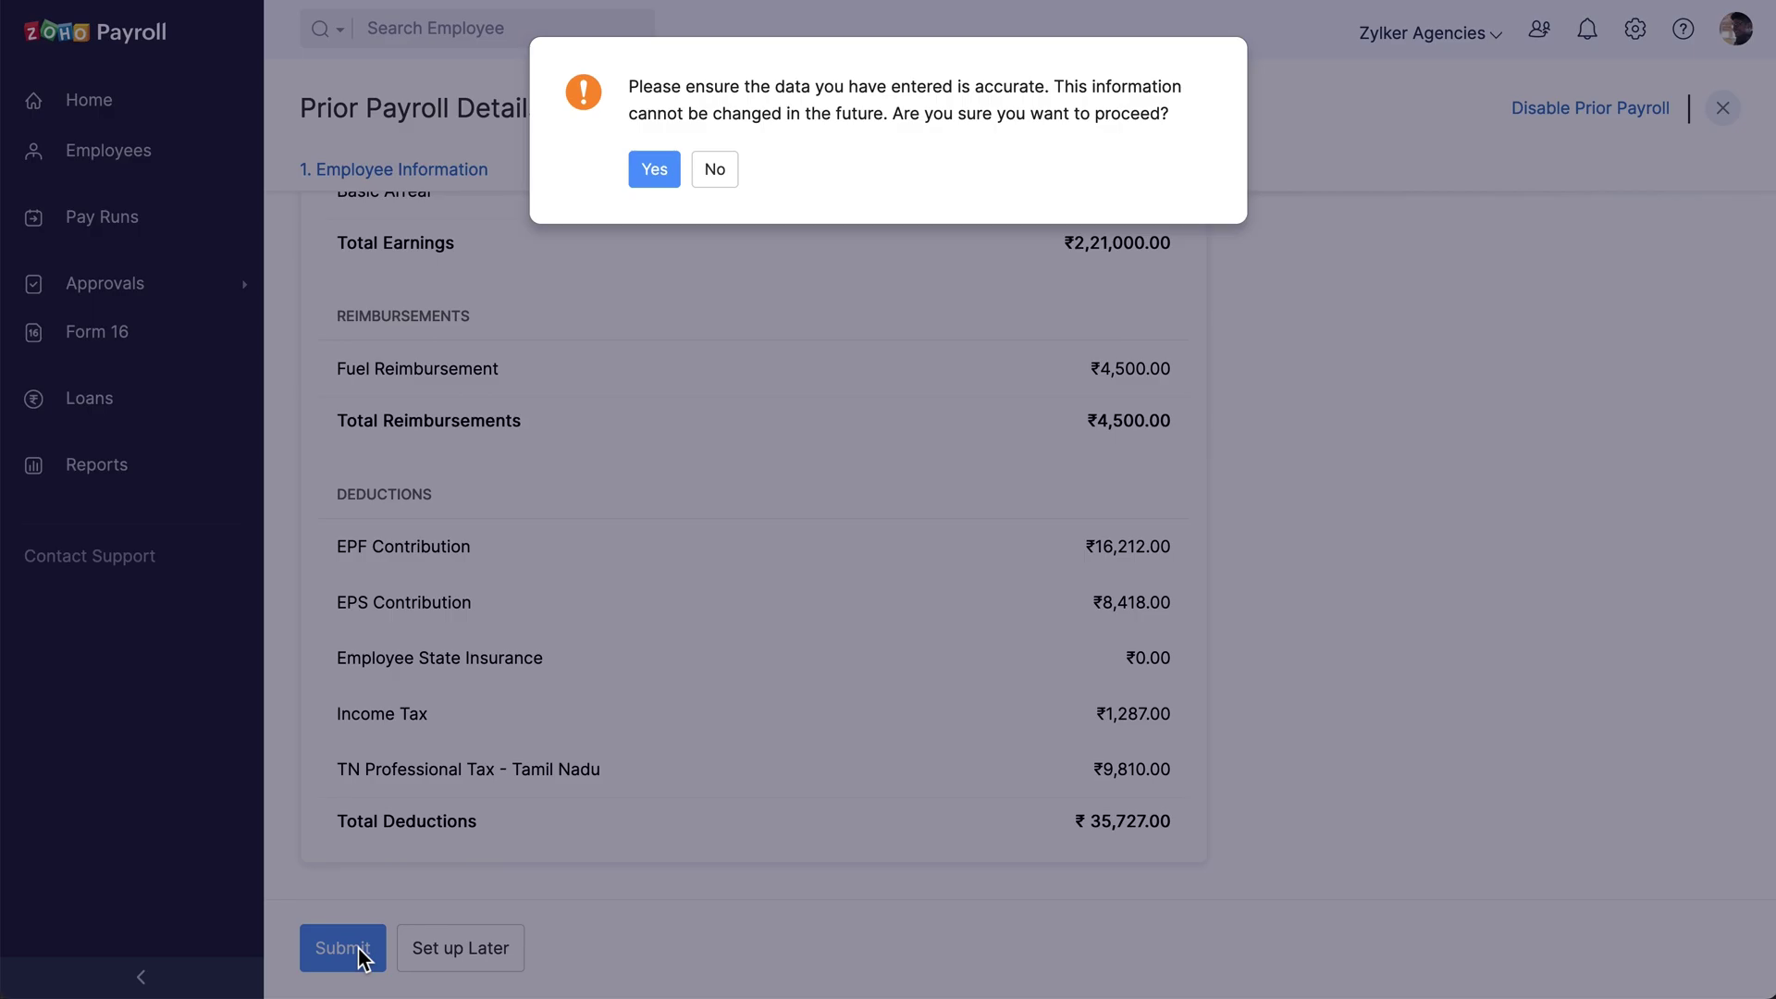
{"action": "left_click", "coordinate": [652, 169]}
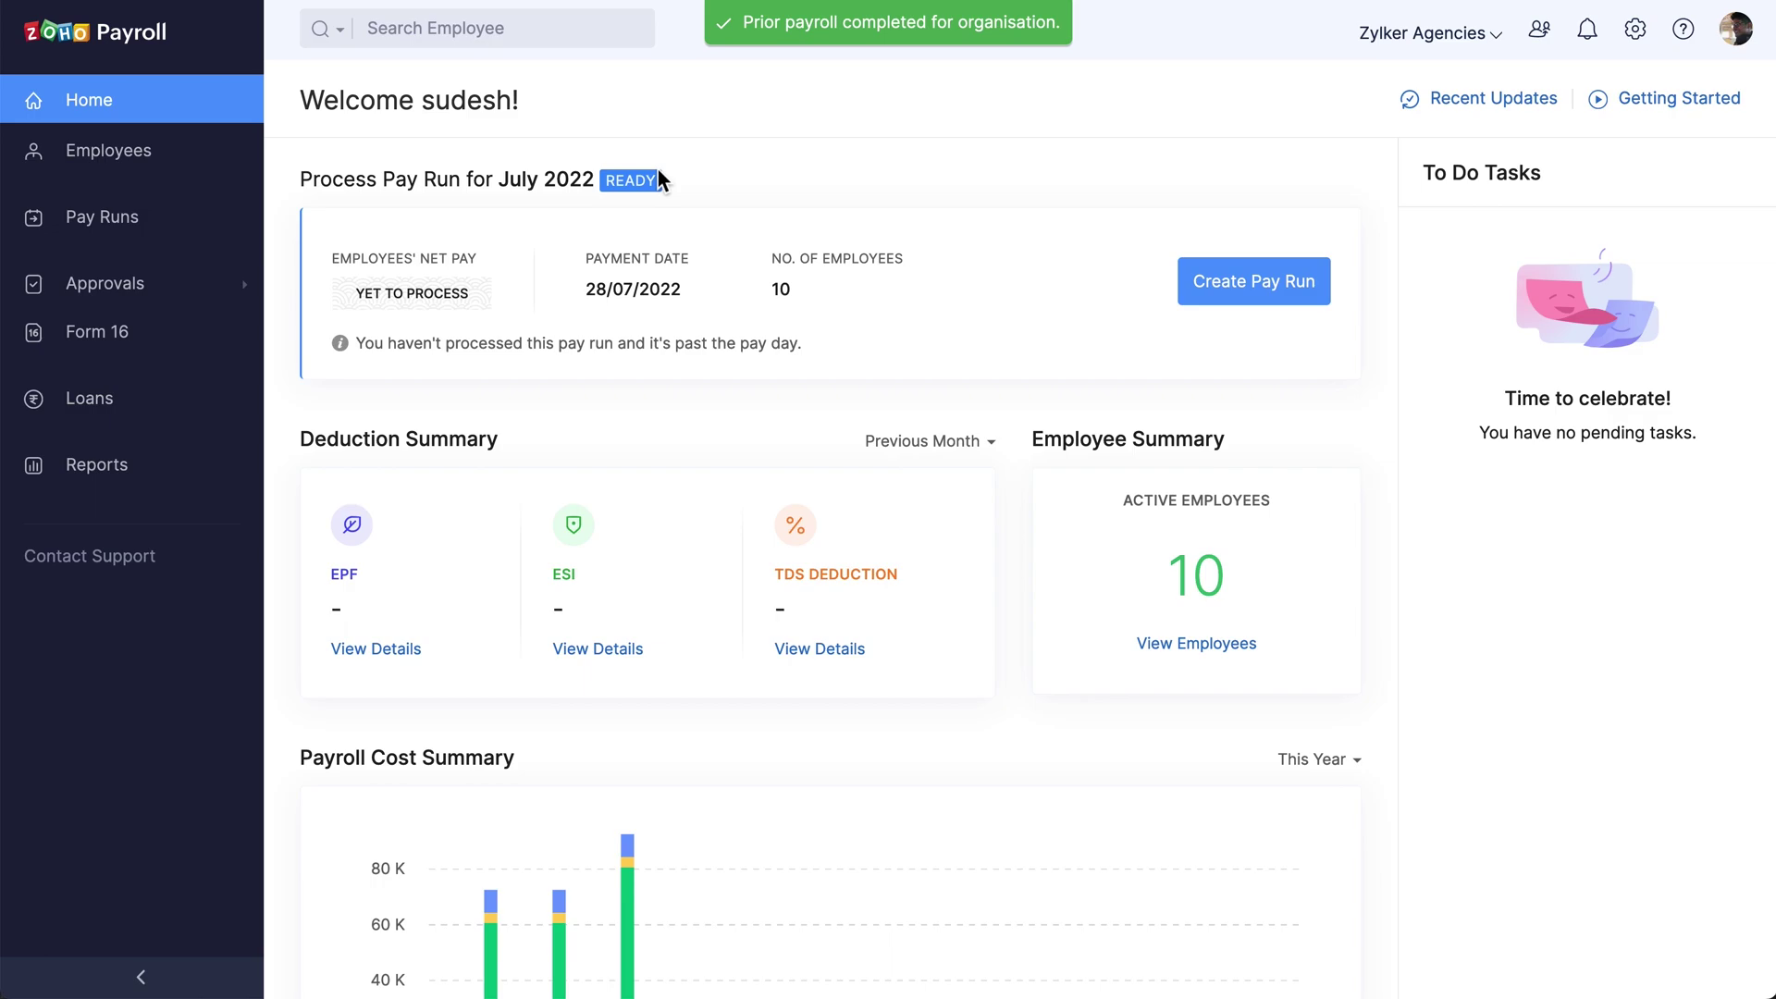
Reopen the completed prior payroll from '7. Configure Prior Payroll' and confirm editing it
{"action": "left_click", "coordinate": [1663, 109]}
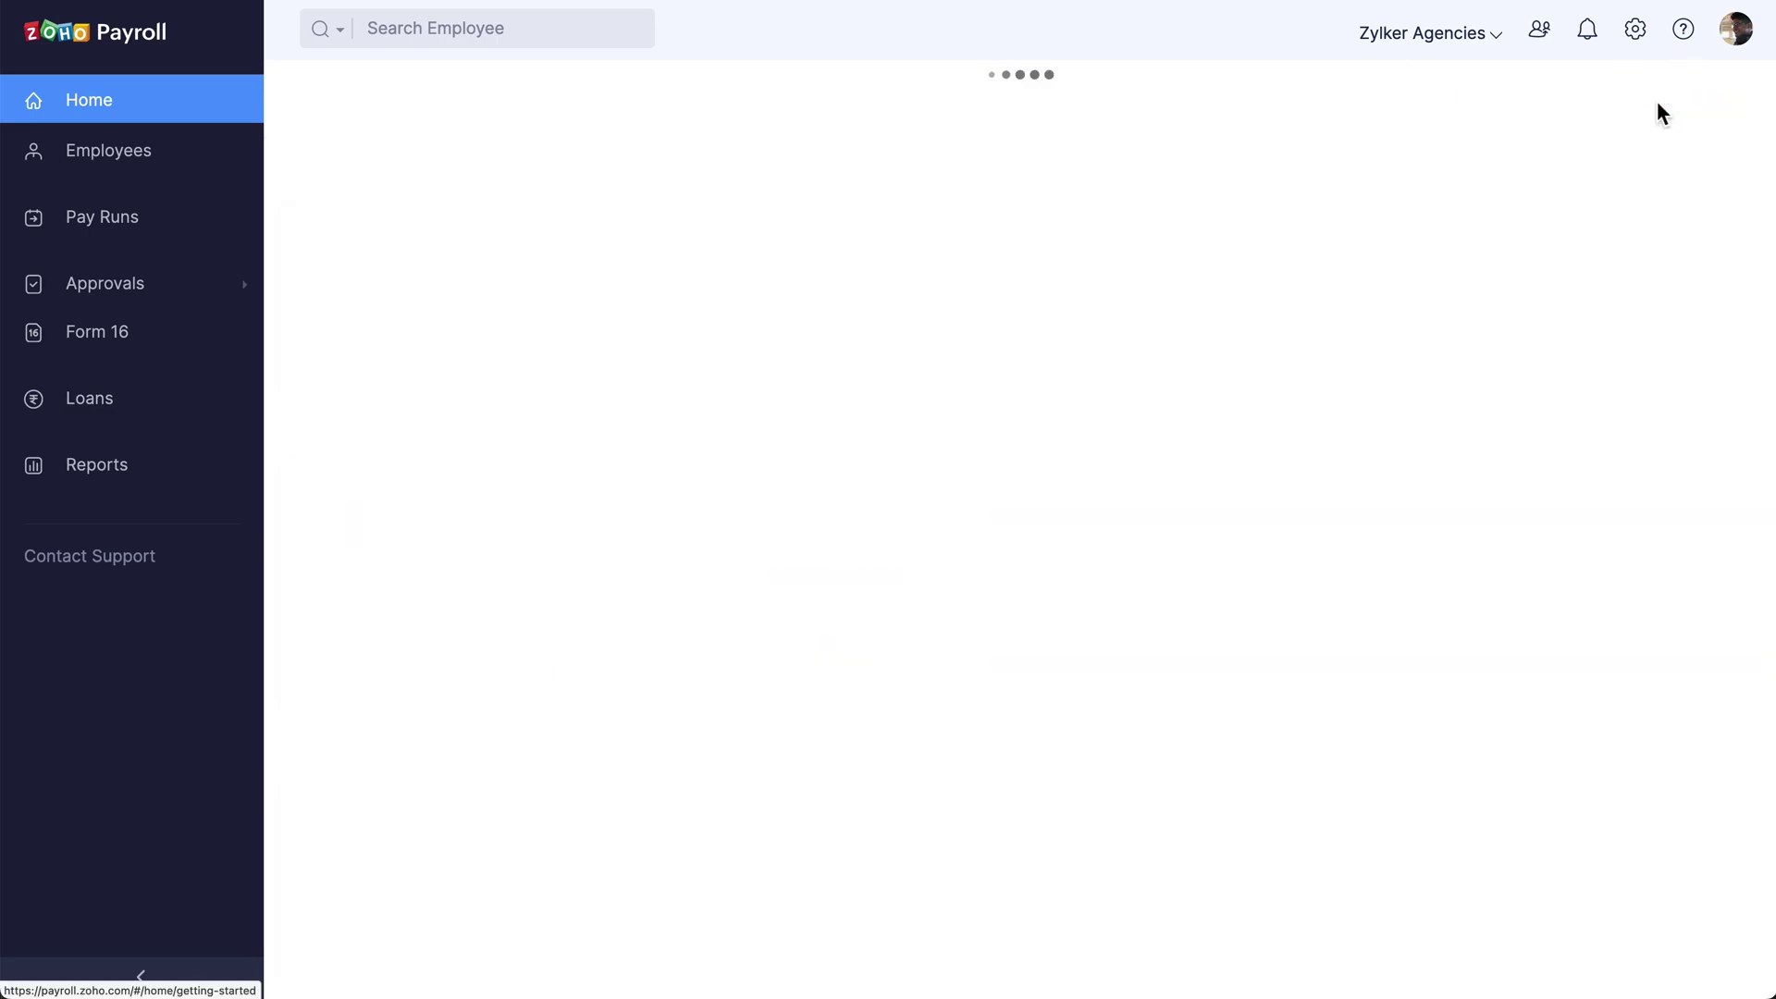
{"action": "scroll", "coordinate": [1042, 560], "scroll_direction": "down", "scroll_amount": 7}
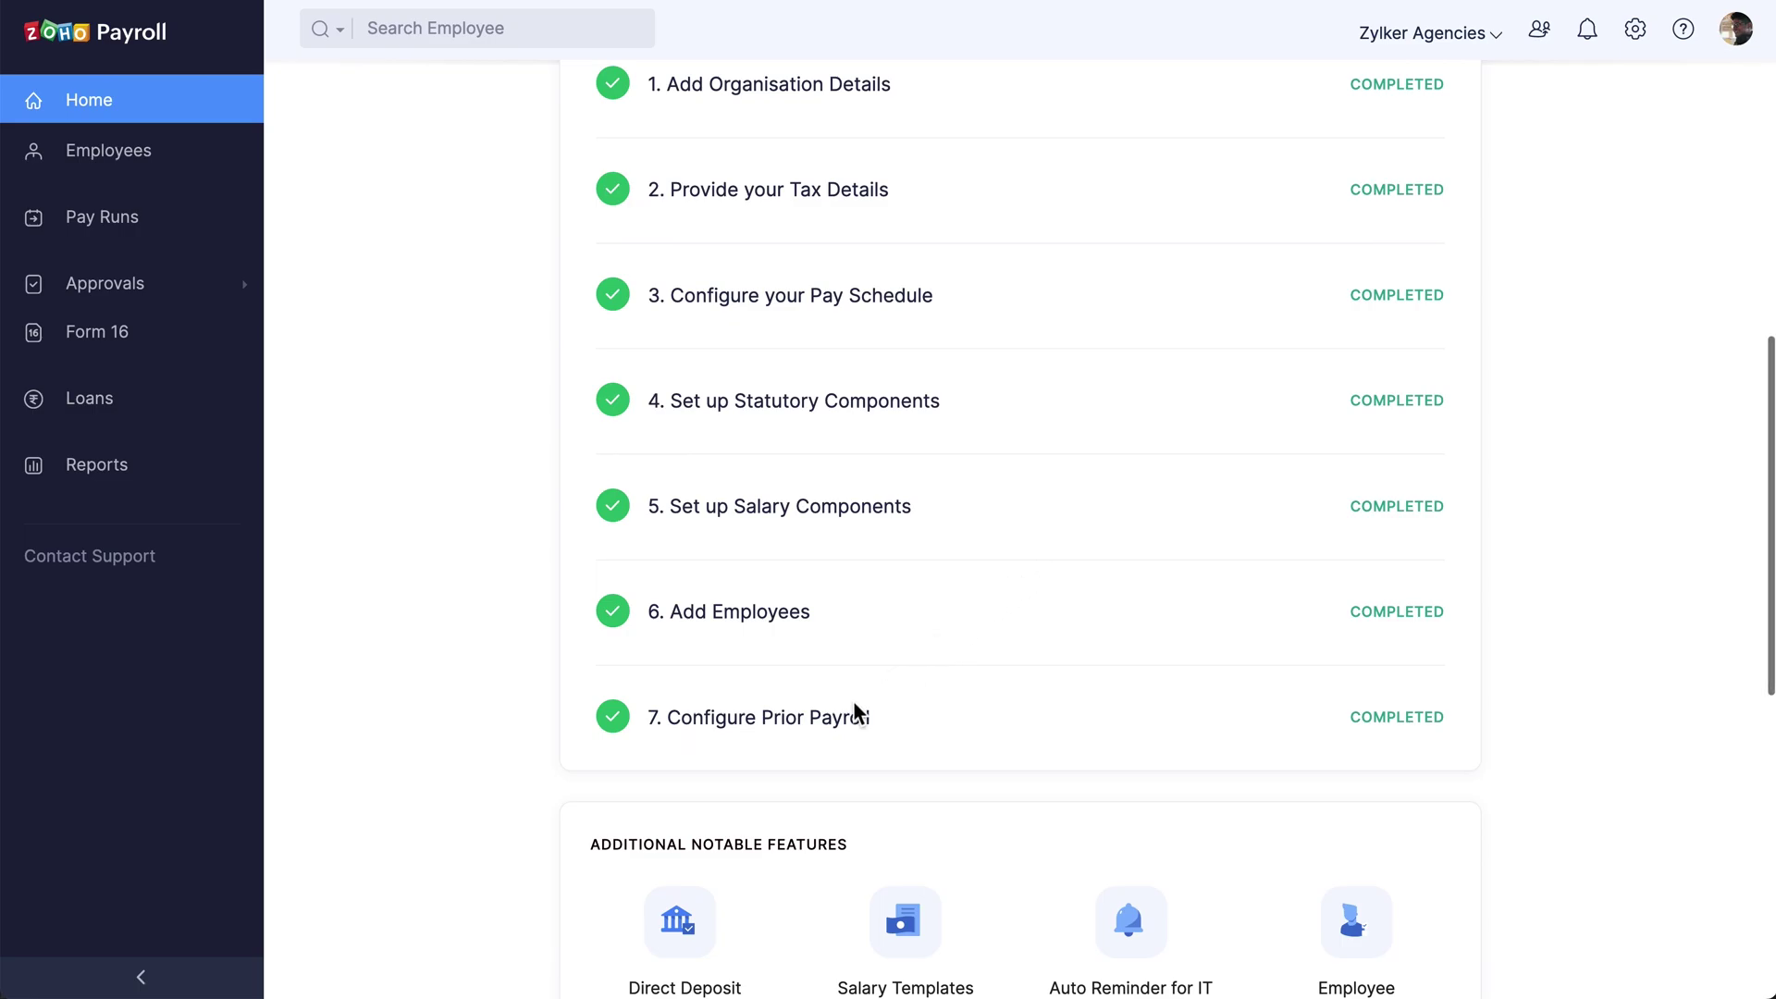
{"action": "left_click", "coordinate": [844, 720]}
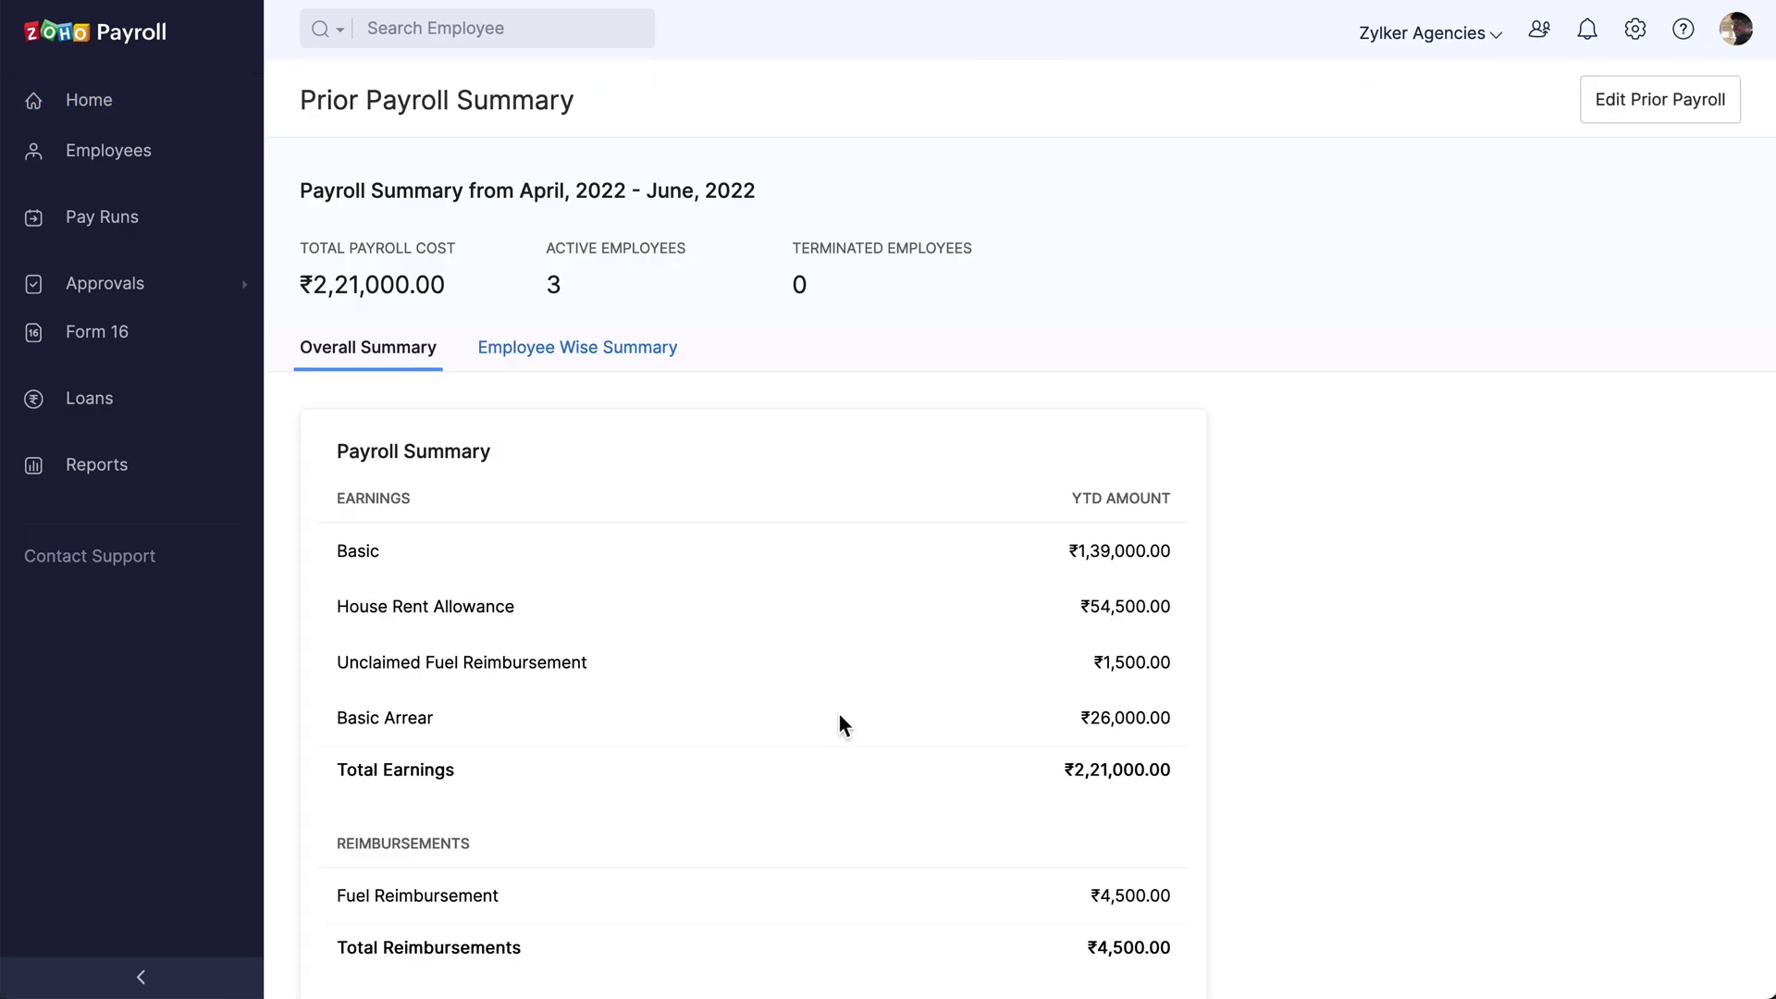
{"action": "left_click", "coordinate": [1652, 114]}
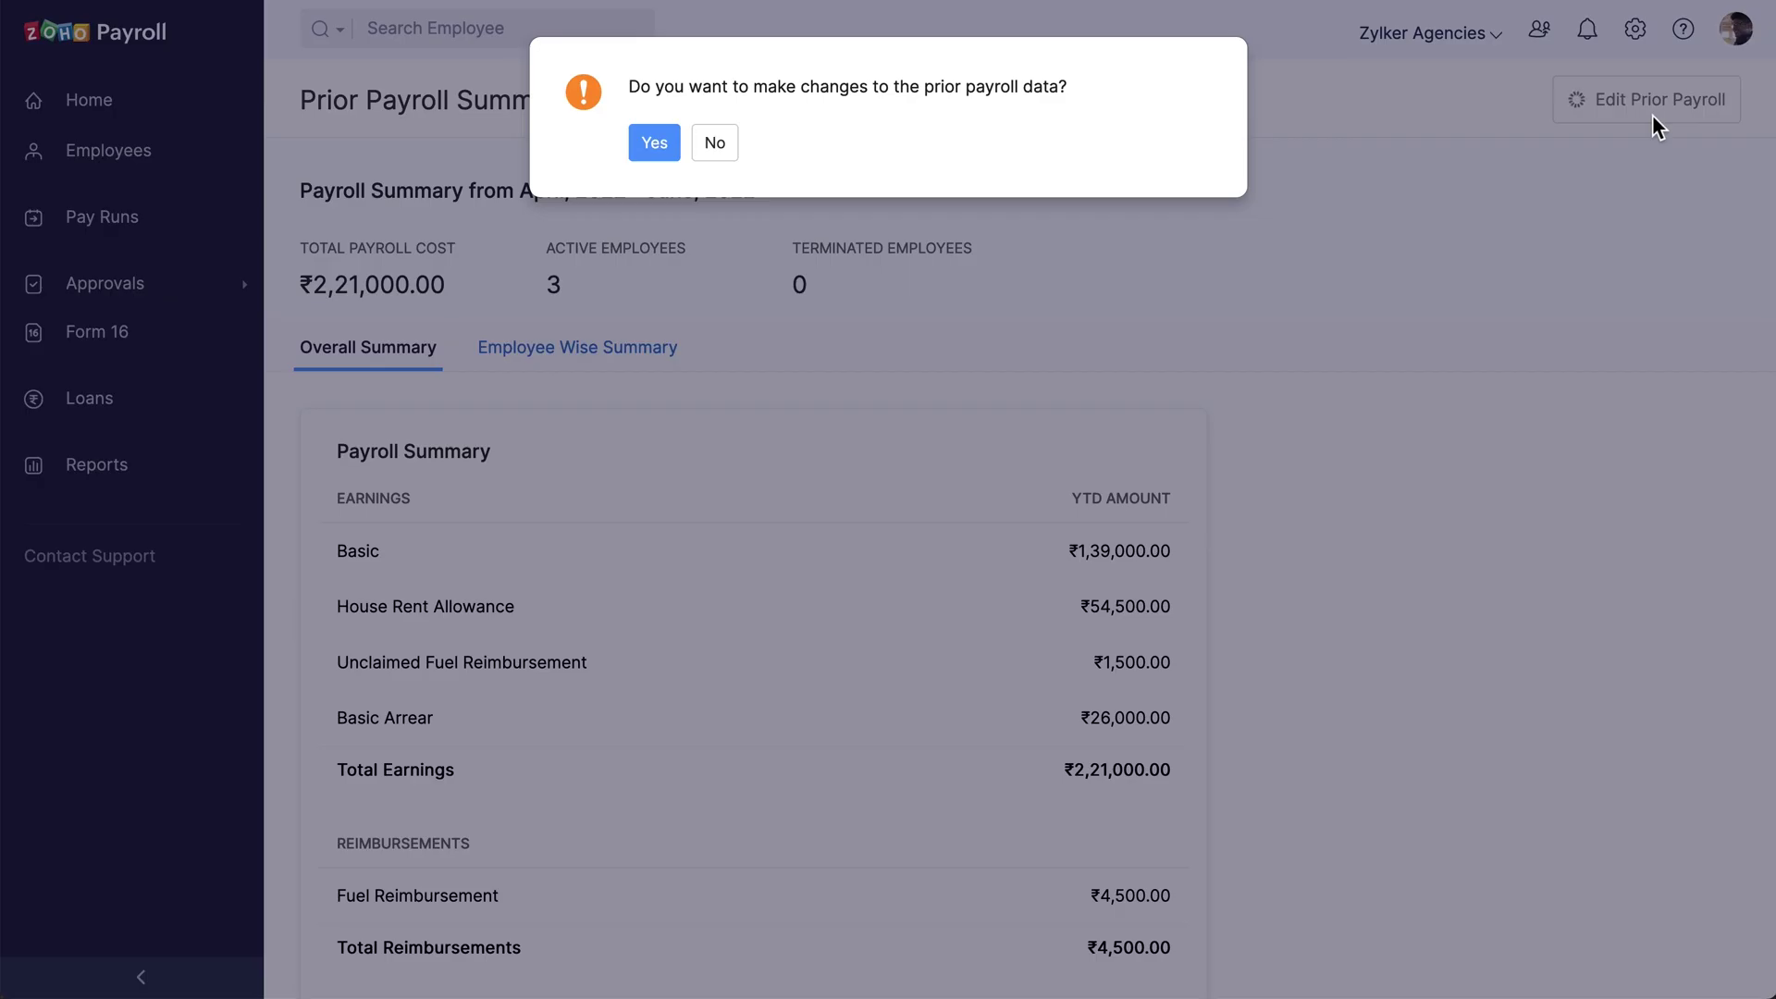
{"action": "left_click", "coordinate": [664, 148]}
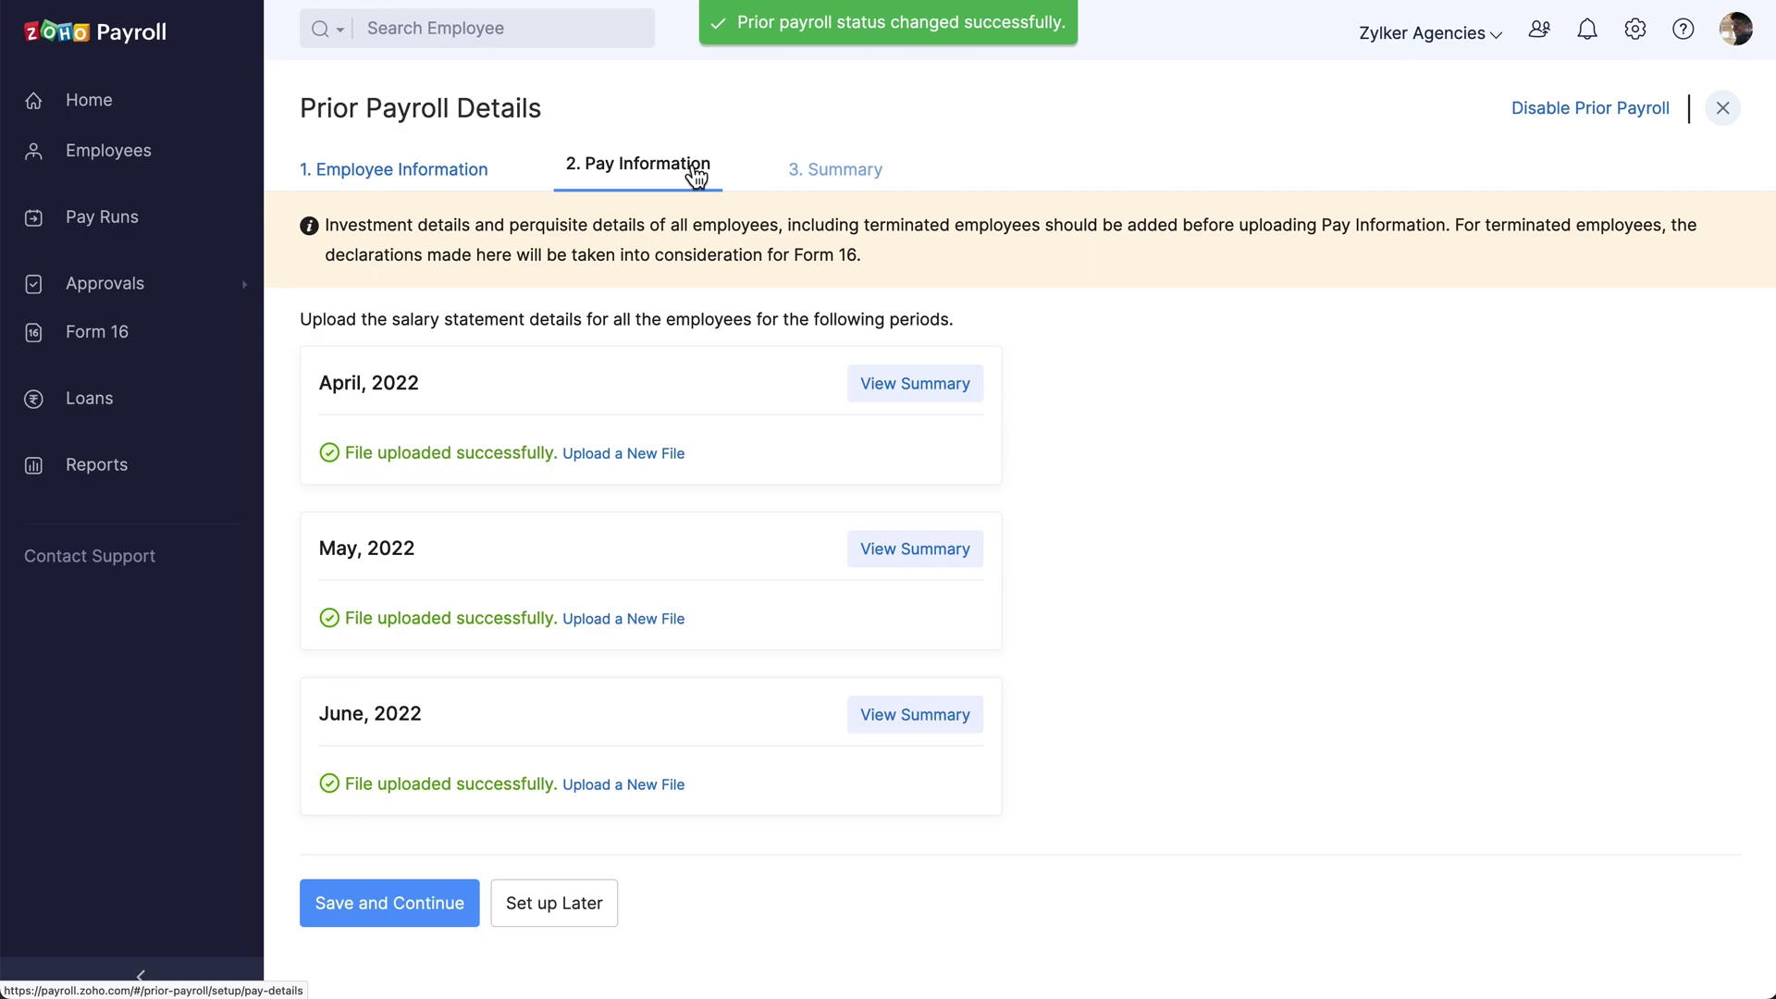
Request disabling prior payroll from the Prior Payroll Details page
{"action": "left_click", "coordinate": [1591, 125]}
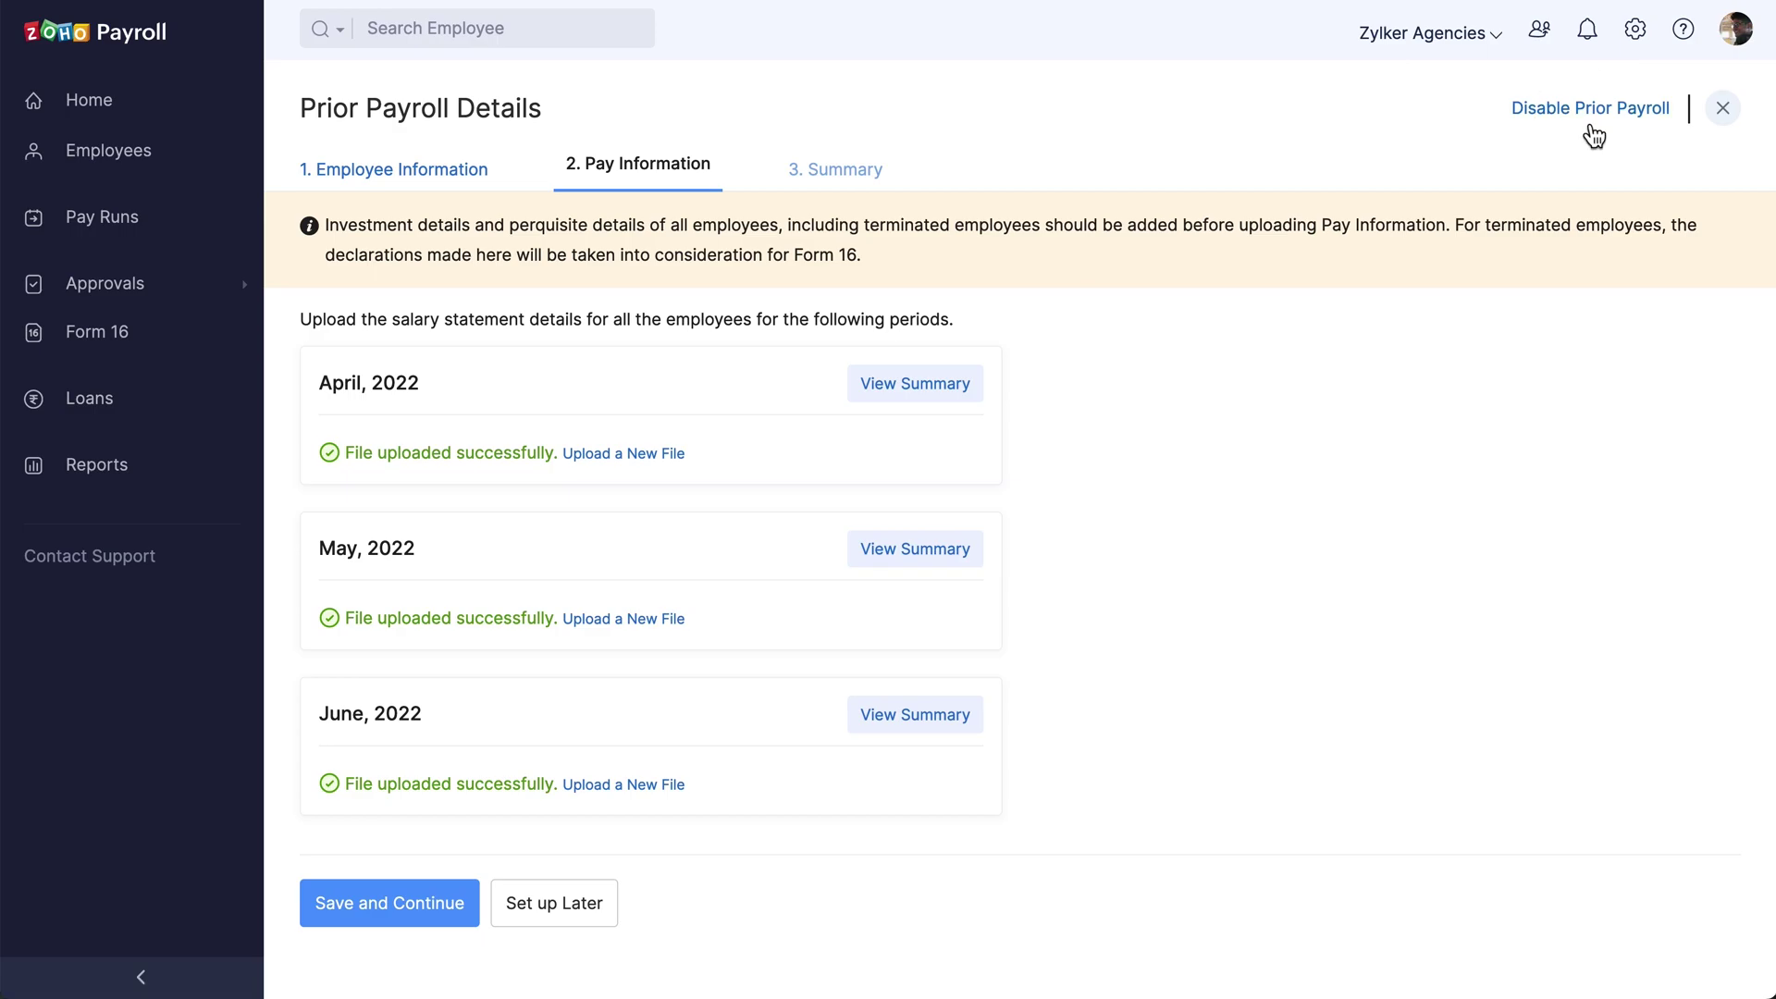
{"action": "left_click", "coordinate": [1590, 127]}
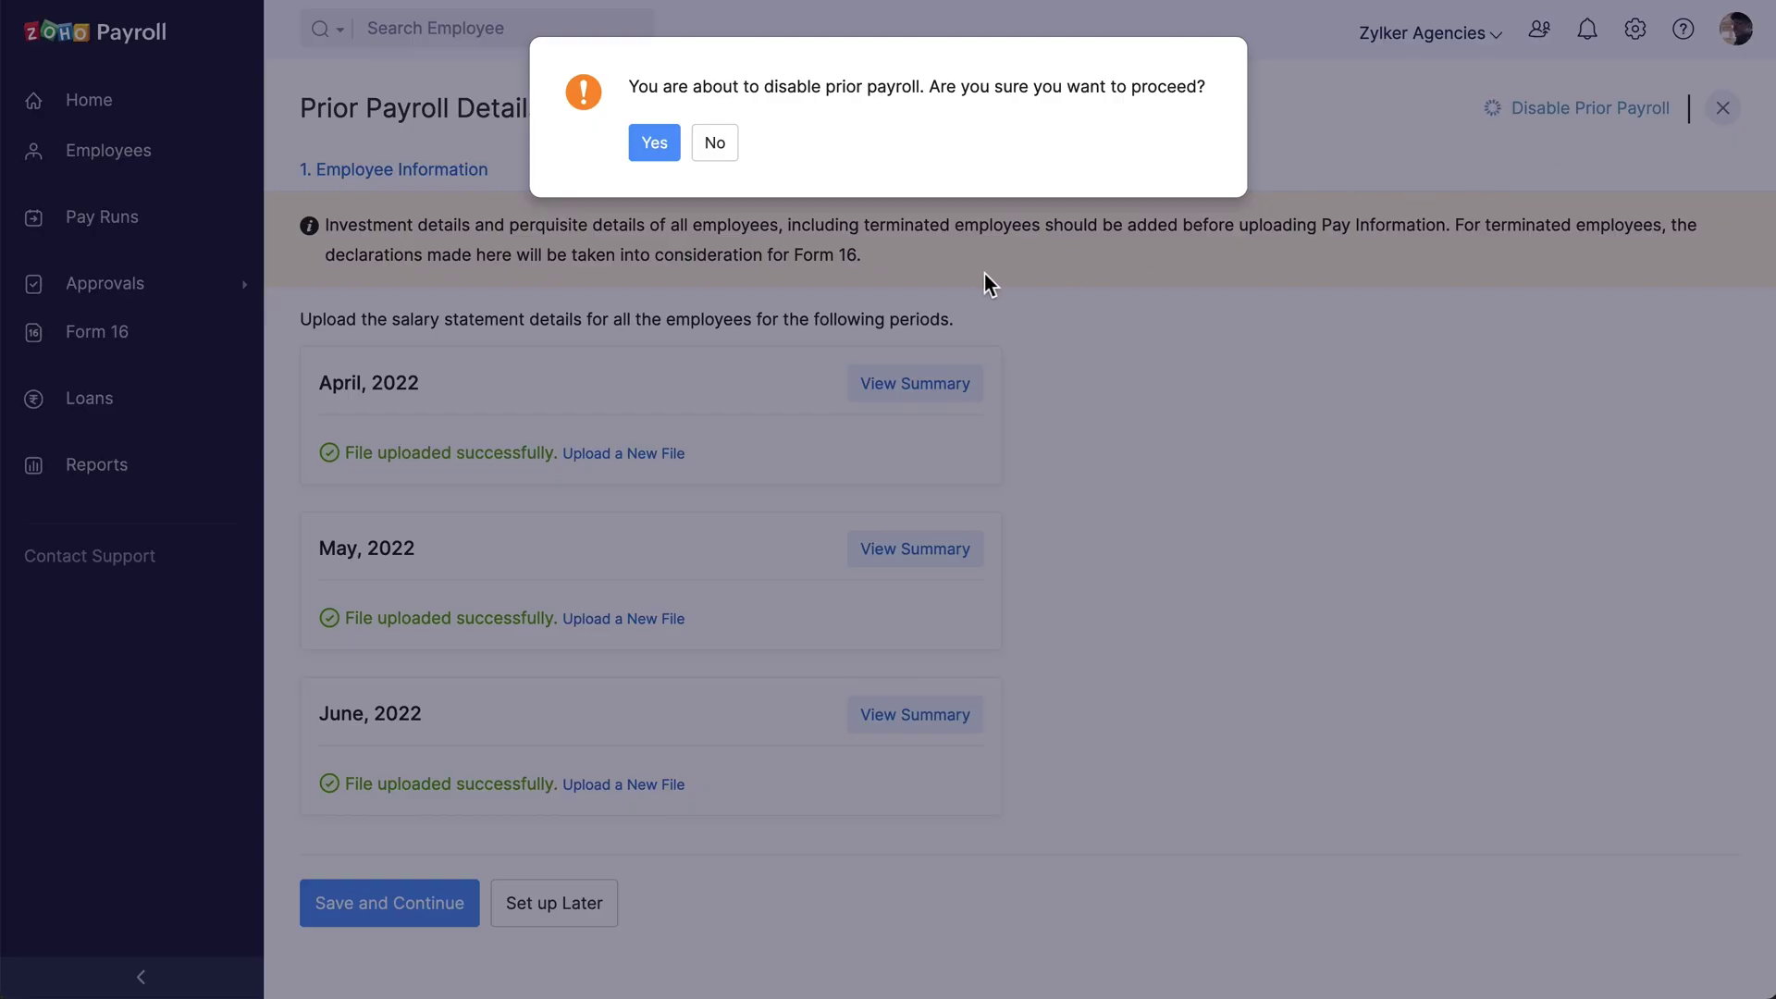